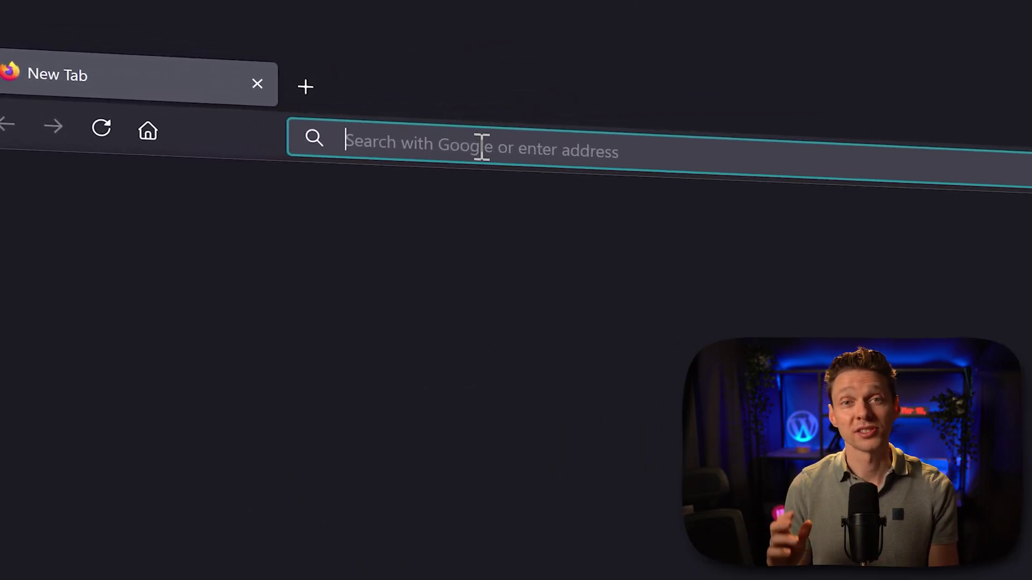
Open wp.discount/ppg and start generating a privacy policy from the Usercentrics page.
{"action": "type", "text": "wp.discount/"}
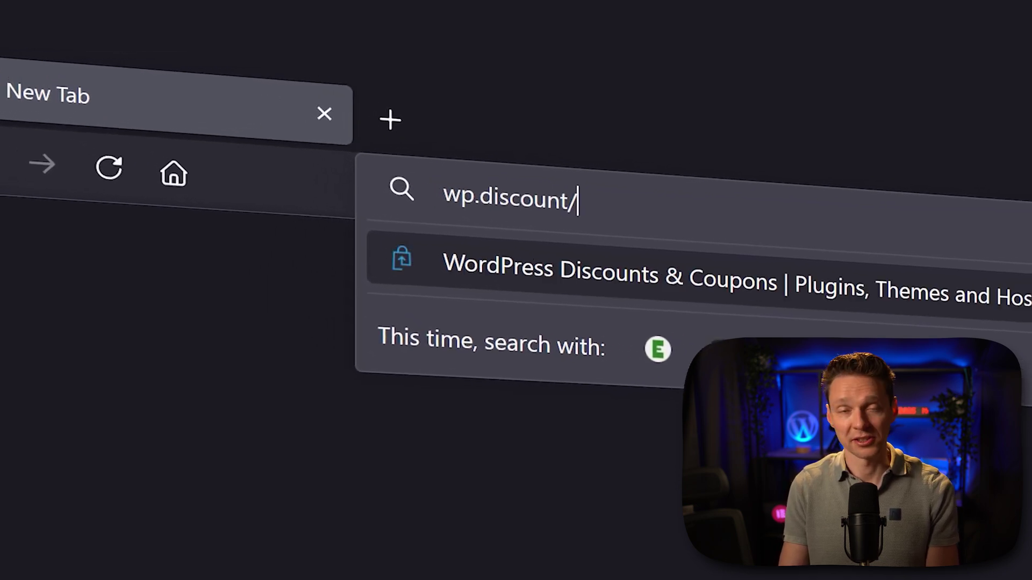
{"action": "type", "text": "ppg"}
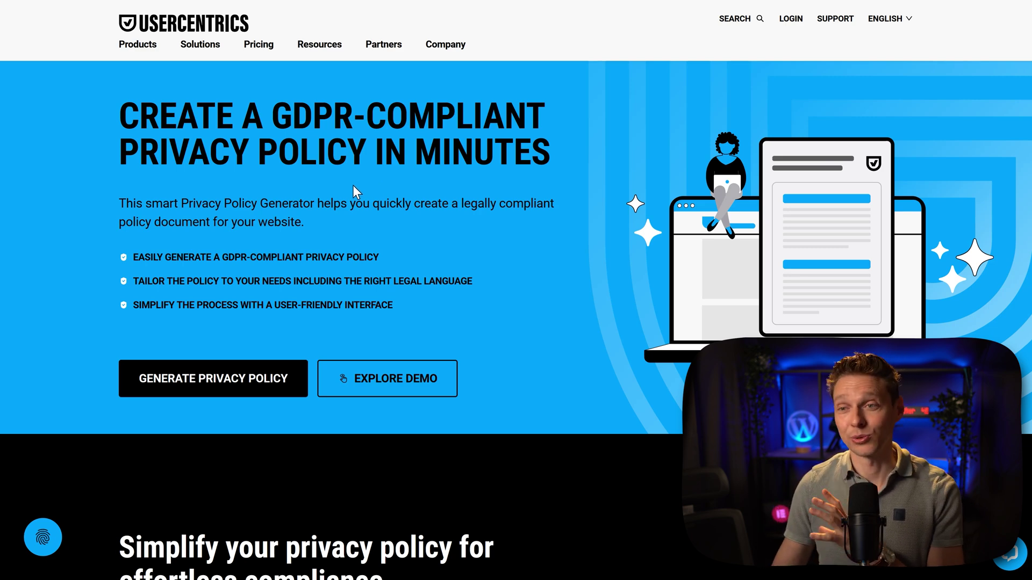
{"action": "left_click", "coordinate": [221, 391]}
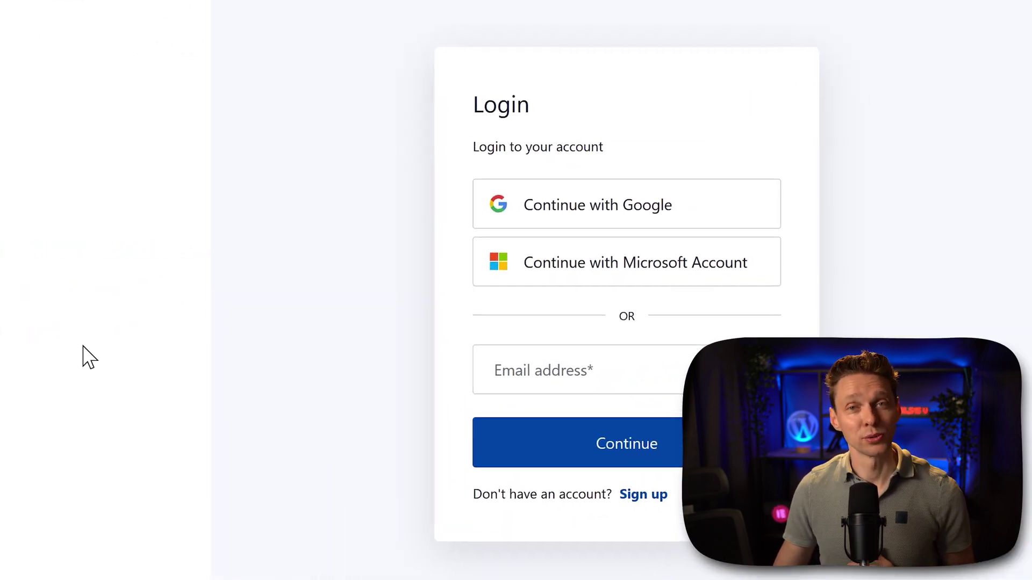
Log in with the account's e-mail address and start generating the first privacy policy.
{"action": "left_click", "coordinate": [635, 377]}
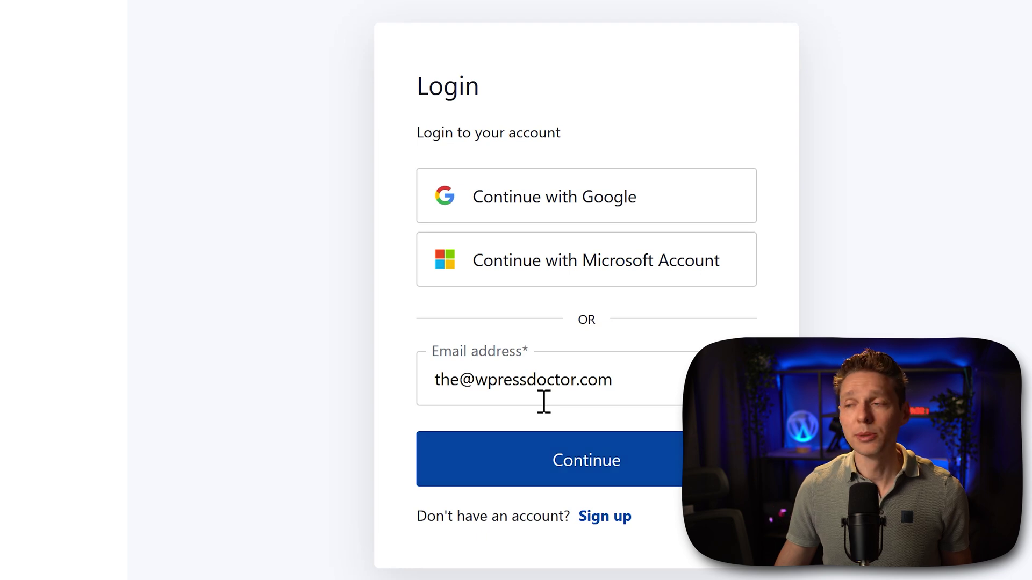
{"action": "left_click", "coordinate": [573, 468]}
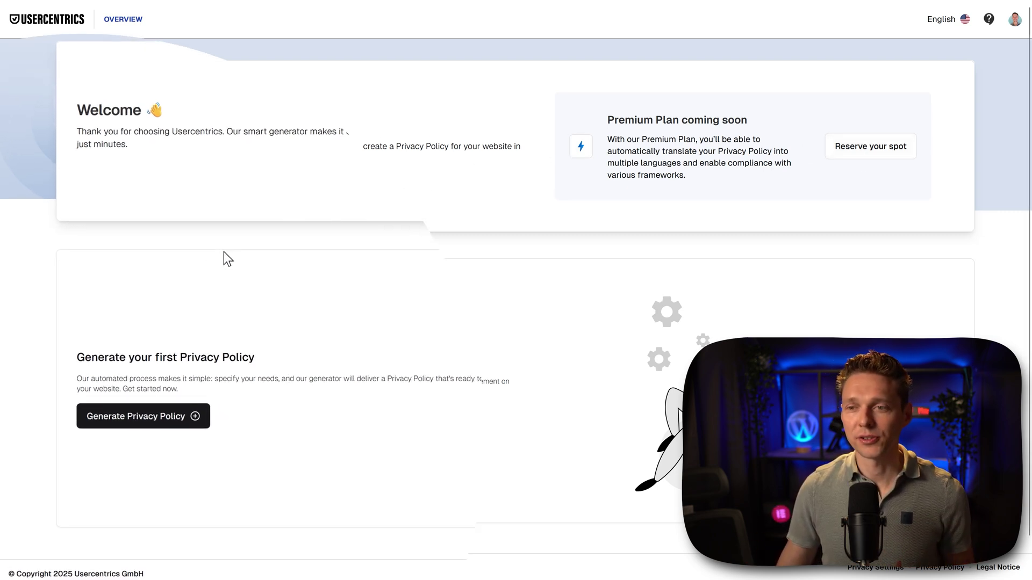
{"action": "left_click", "coordinate": [169, 404]}
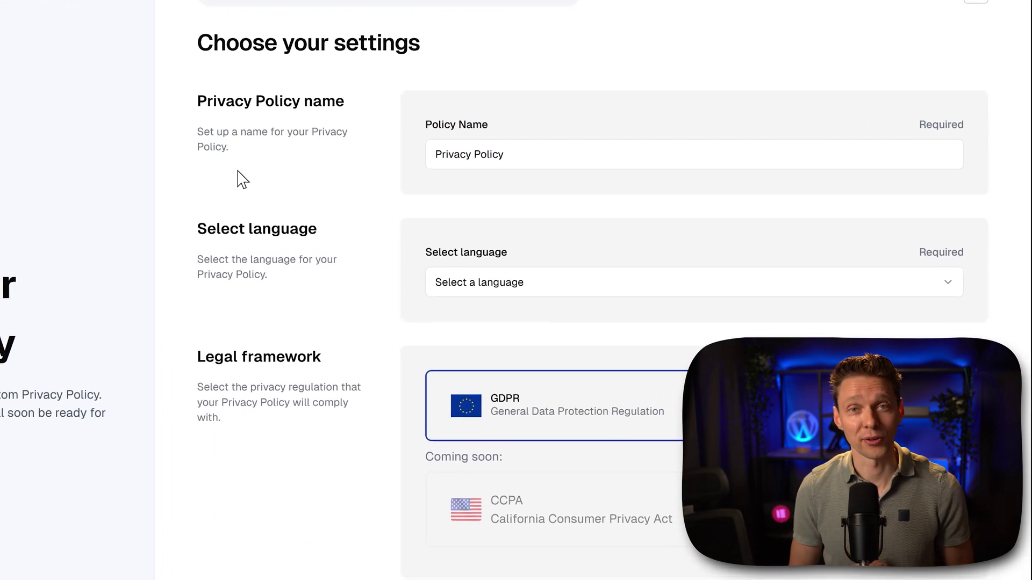
Name the policy "Privacy Policy White Diamond", choose English as its language, and continue with the GDPR framework.
{"action": "triple_click", "coordinate": [532, 158]}
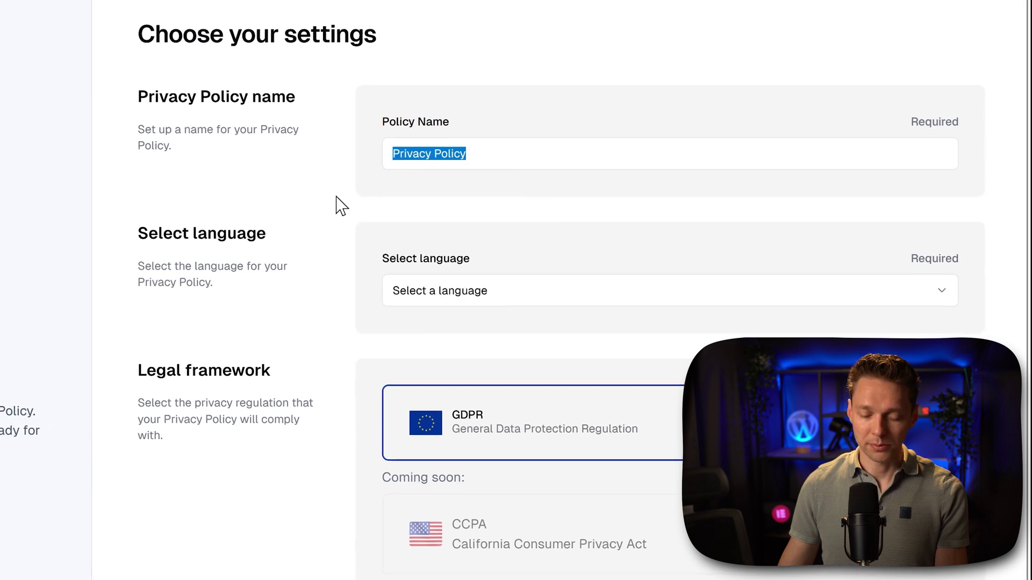
{"action": "type", "text": "Privacy Policy White Diamond"}
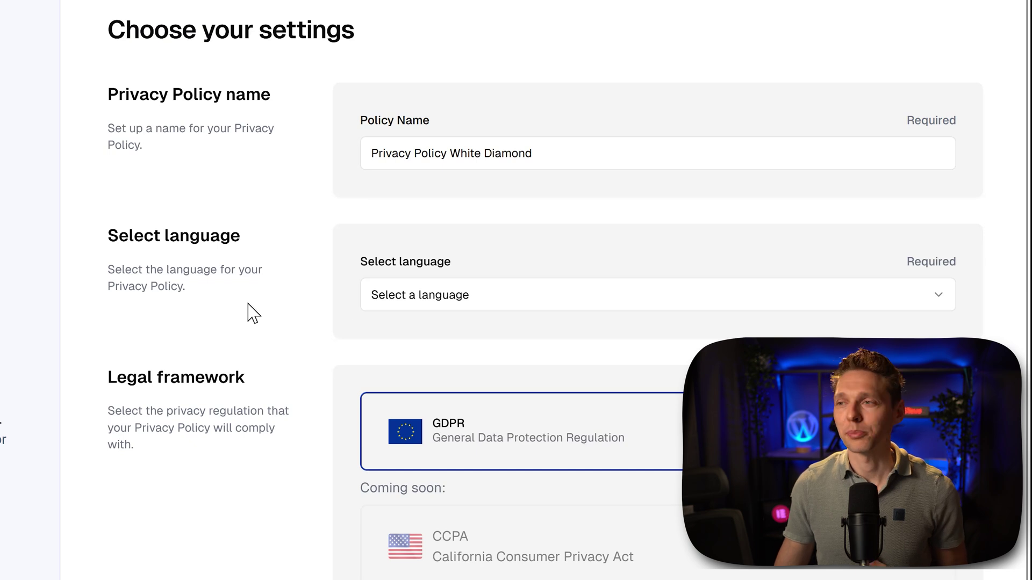
{"action": "left_click", "coordinate": [469, 297]}
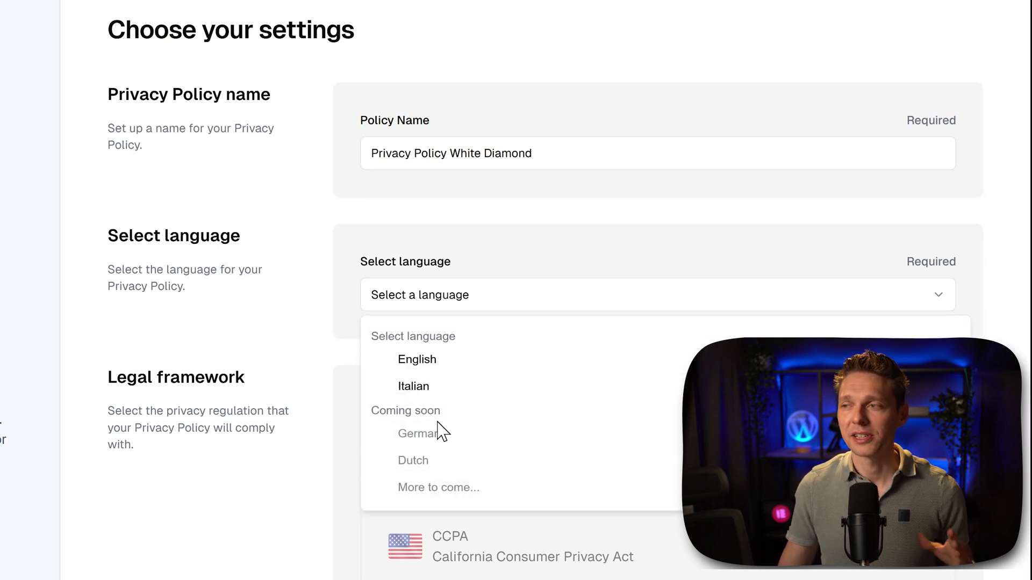
{"action": "left_click", "coordinate": [431, 366]}
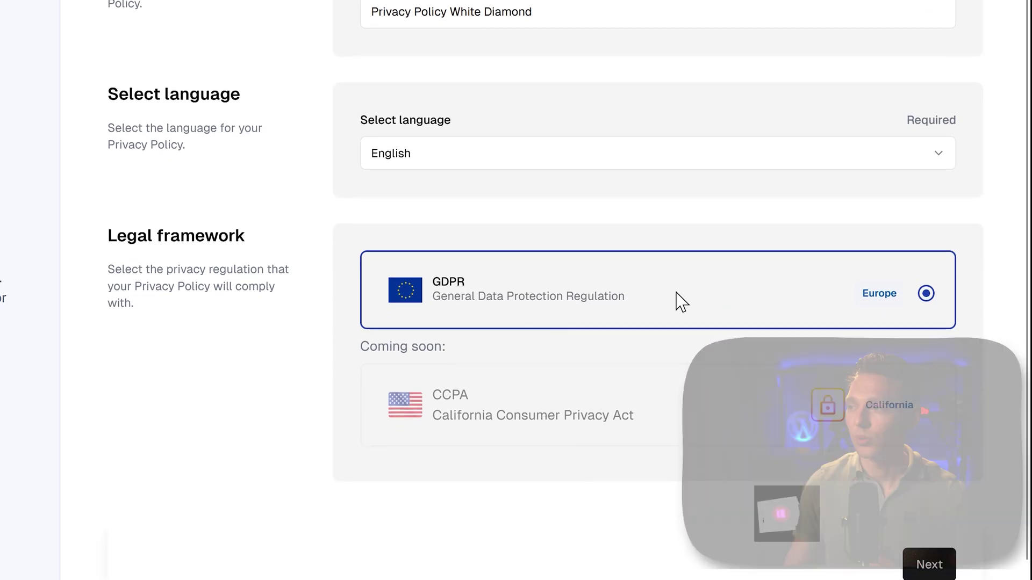
{"action": "left_click", "coordinate": [926, 575]}
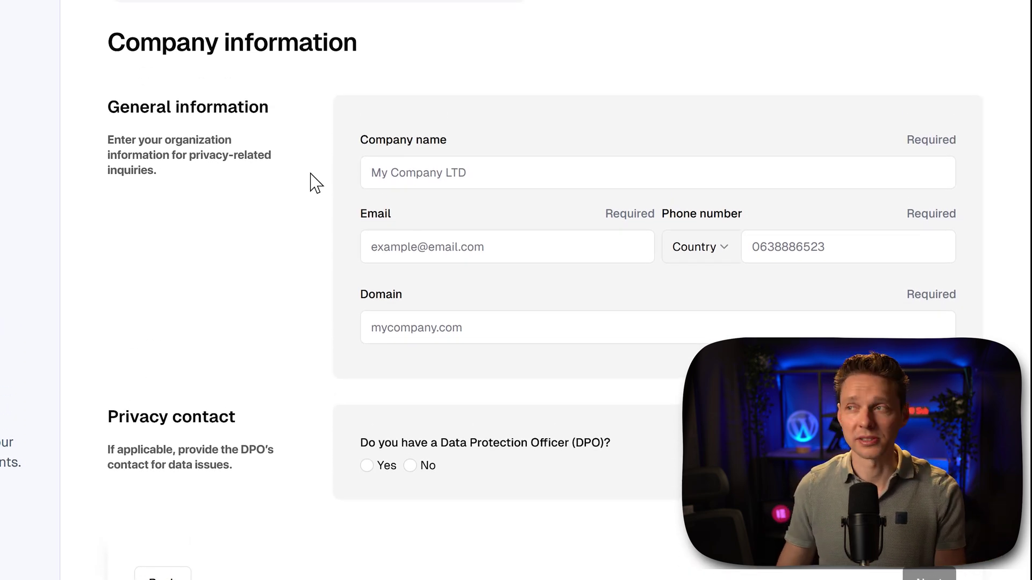
Fill in company name "Privacy Policy White Diamond", contact e-mail, phone number and domain elementortutorial.website, and answer No for a Data Protection Officer.
{"action": "left_click", "coordinate": [442, 177]}
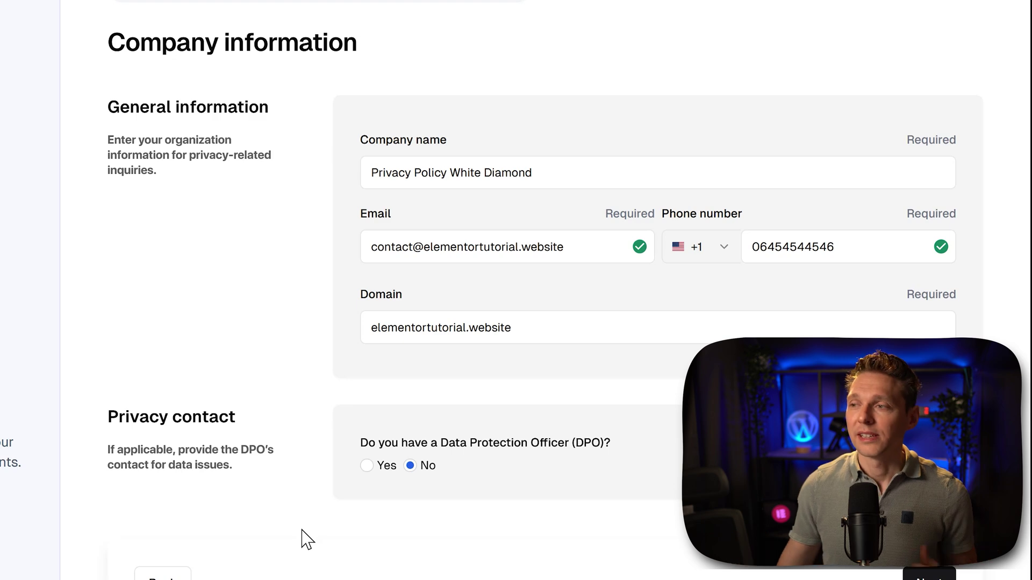
{"action": "left_click", "coordinate": [366, 466]}
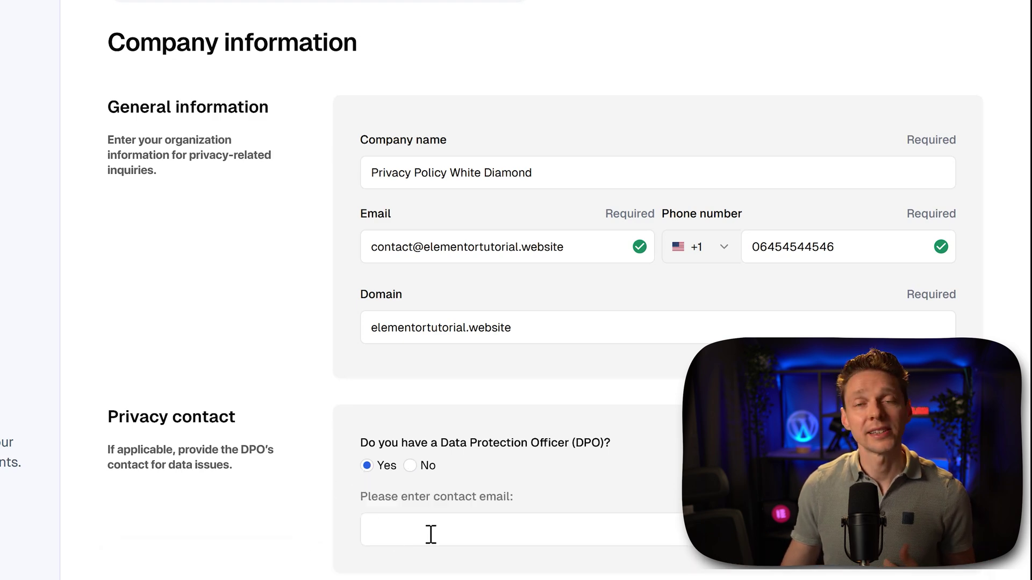
{"action": "left_click", "coordinate": [410, 466]}
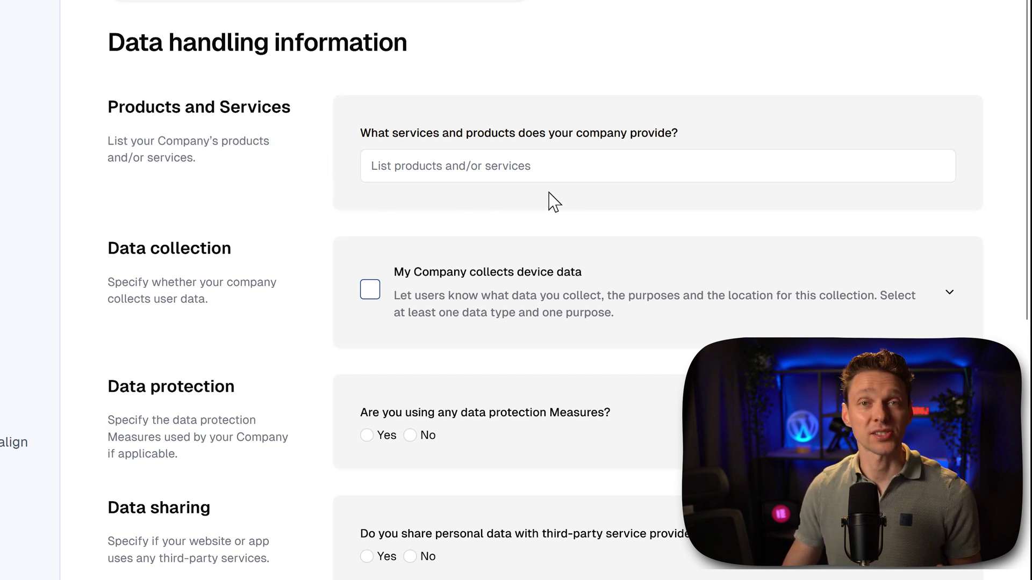
Describe the company's products and services as "Clothing for men and women".
{"action": "left_click", "coordinate": [561, 163]}
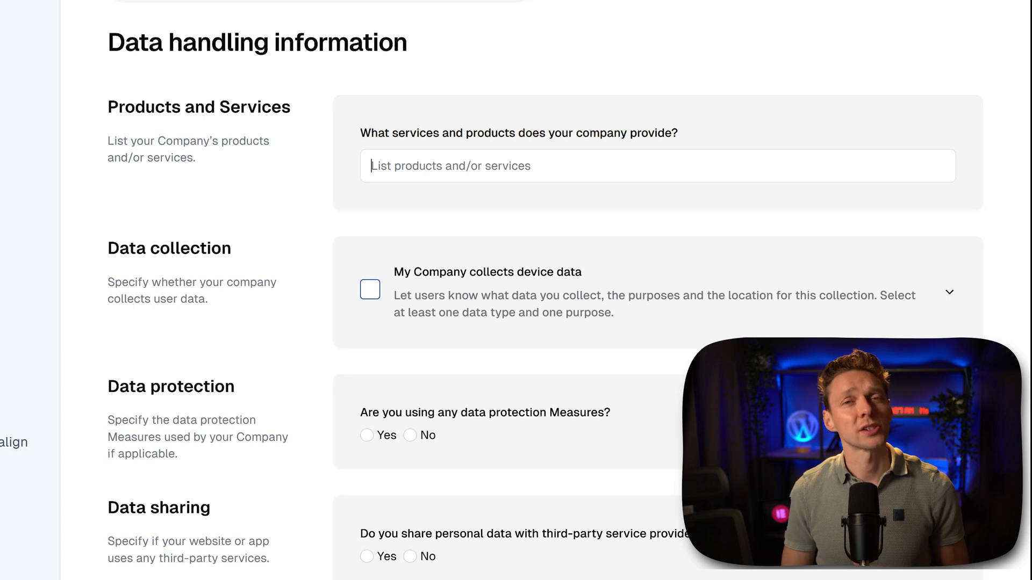
{"action": "type", "text": "Clothing fo"}
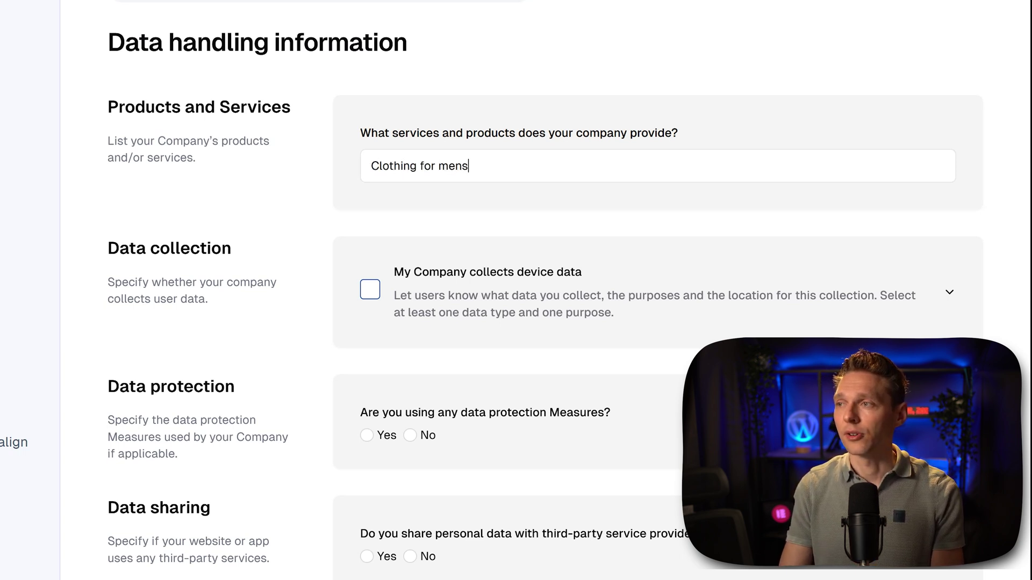
{"action": "type", "text": "r men and women"}
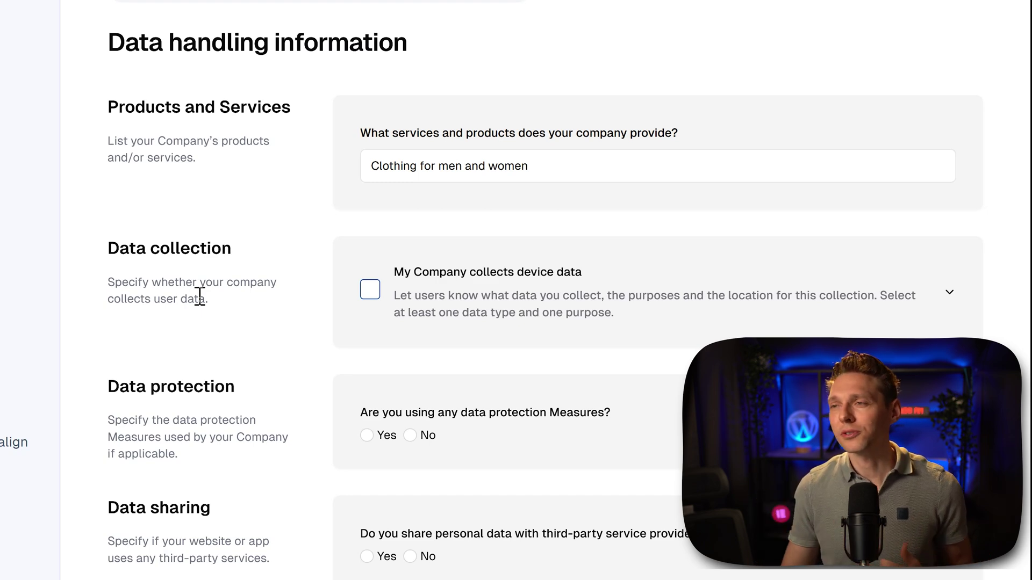
Enable device data collection with First Name and Last Name, Telephone Number and Email, Address and City, and Payment Information as personal data types.
{"action": "left_click", "coordinate": [370, 290]}
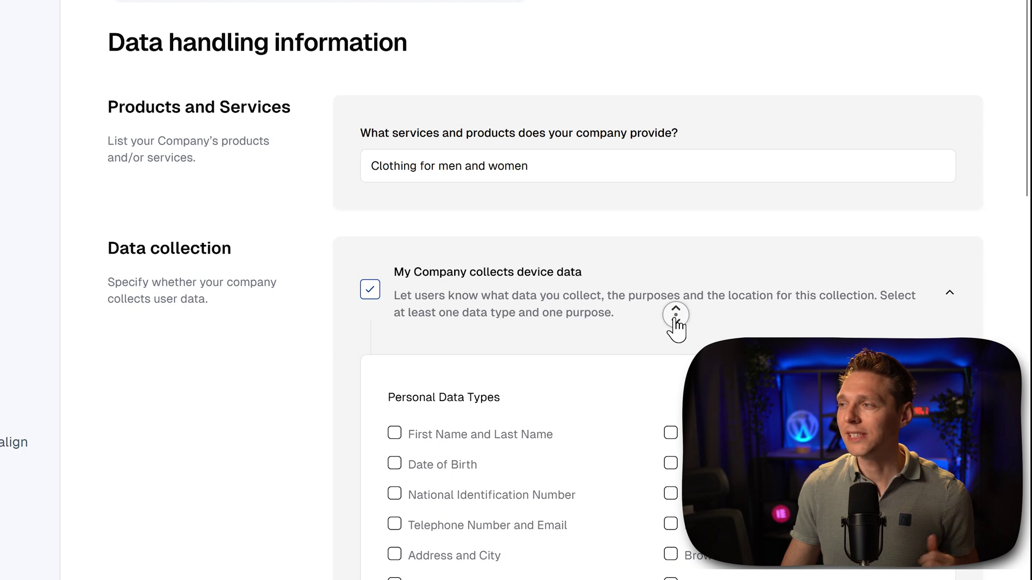
{"action": "scroll", "coordinate": [673, 323], "scroll_direction": "down", "scroll_amount": 2}
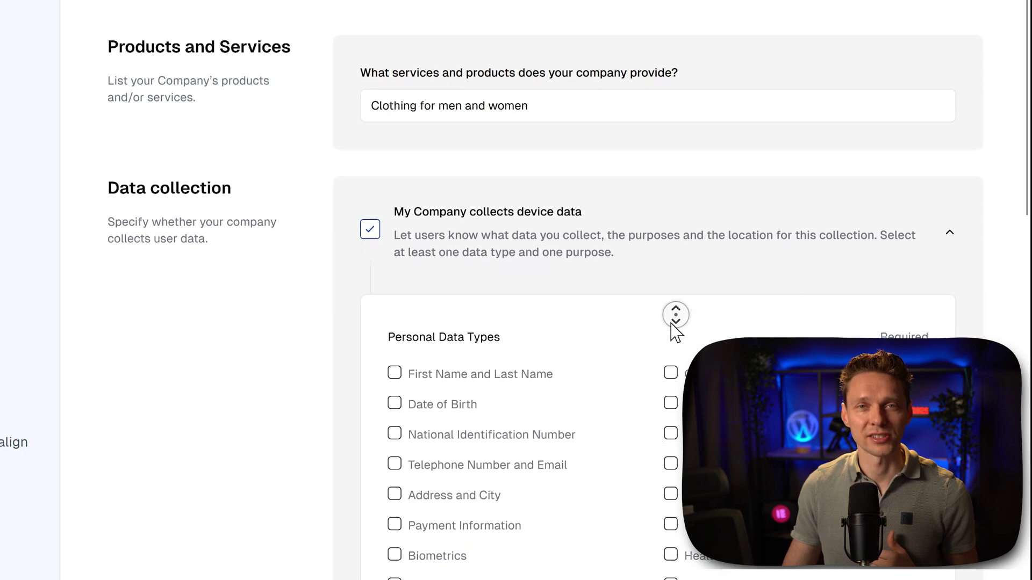
{"action": "scroll", "coordinate": [673, 325], "scroll_direction": "down", "scroll_amount": 2}
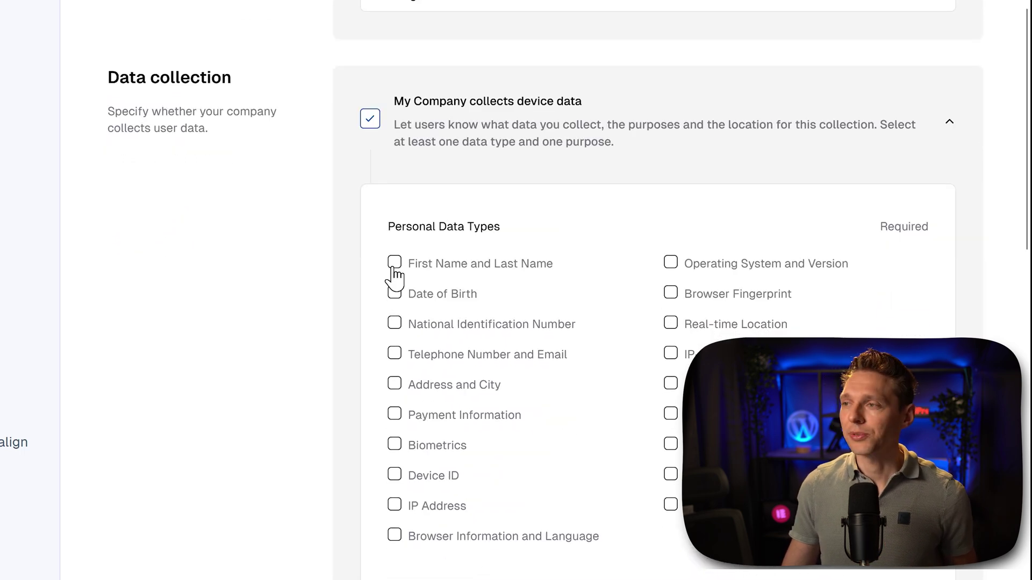
{"action": "left_click", "coordinate": [394, 264]}
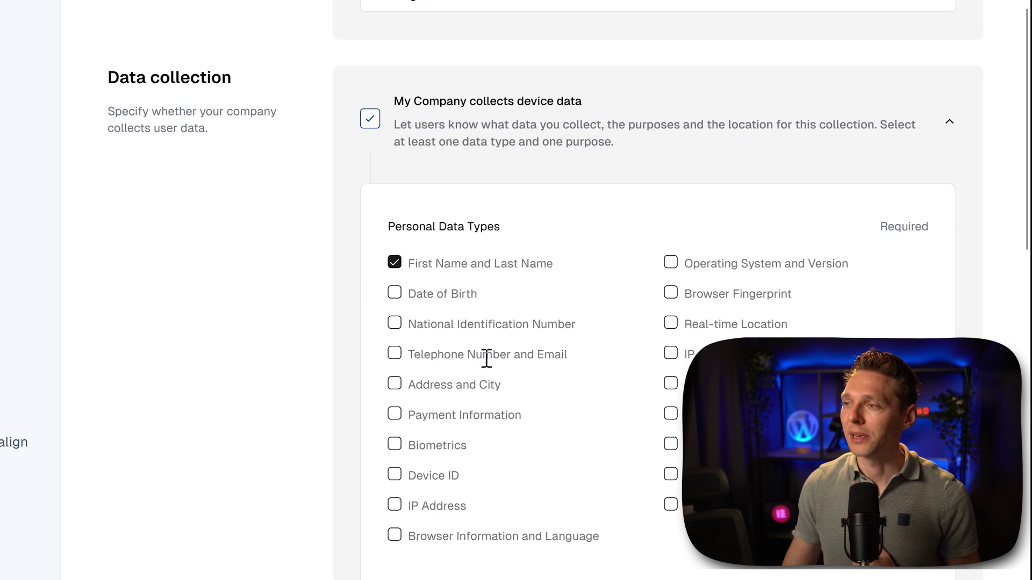
{"action": "left_click", "coordinate": [395, 356]}
{"action": "left_click", "coordinate": [394, 385]}
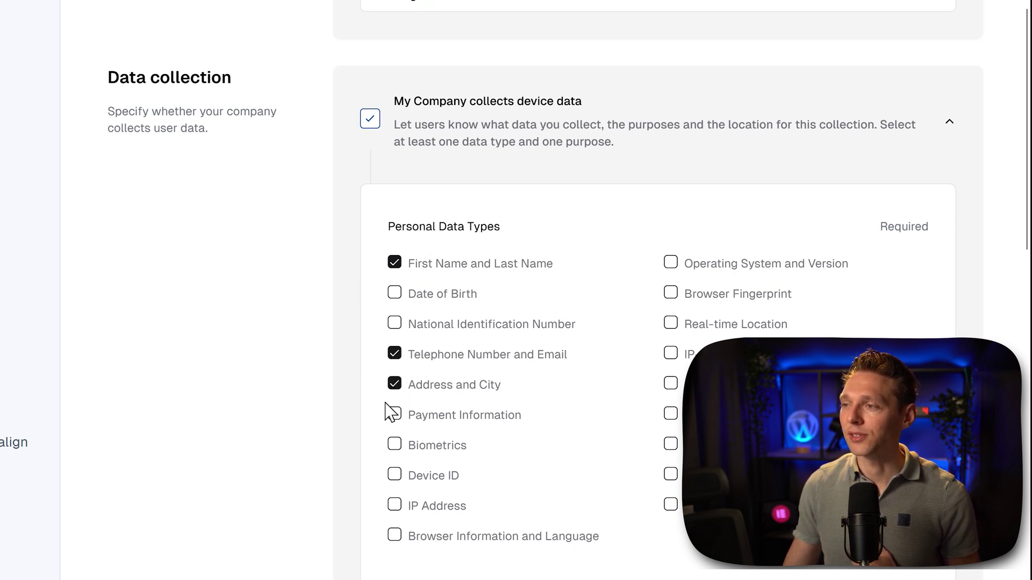
{"action": "left_click", "coordinate": [395, 416]}
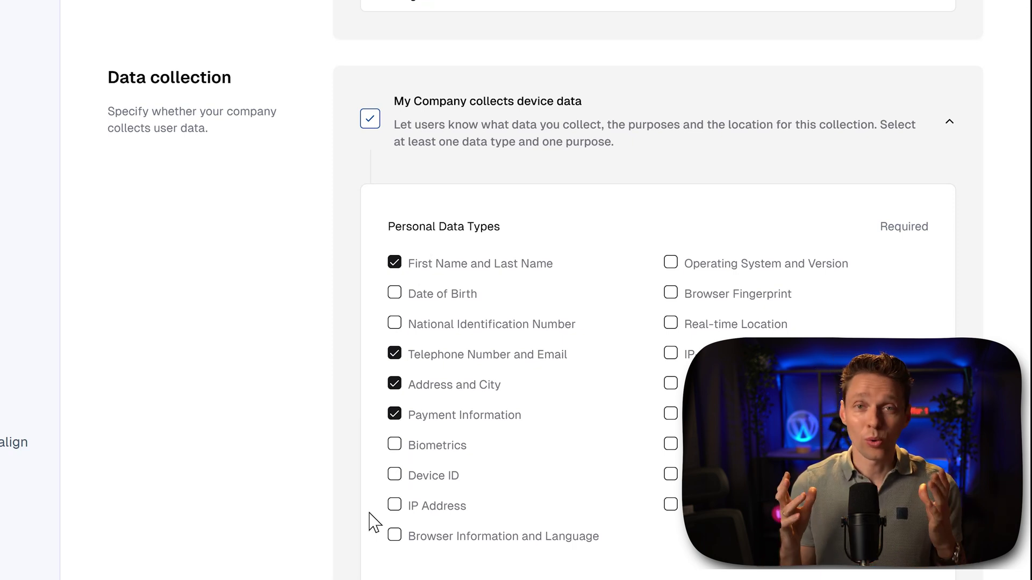
Add IP Address, Browser Information and Language, Purchase History, and Payment Method and History to the personal data types.
{"action": "left_click", "coordinate": [395, 508]}
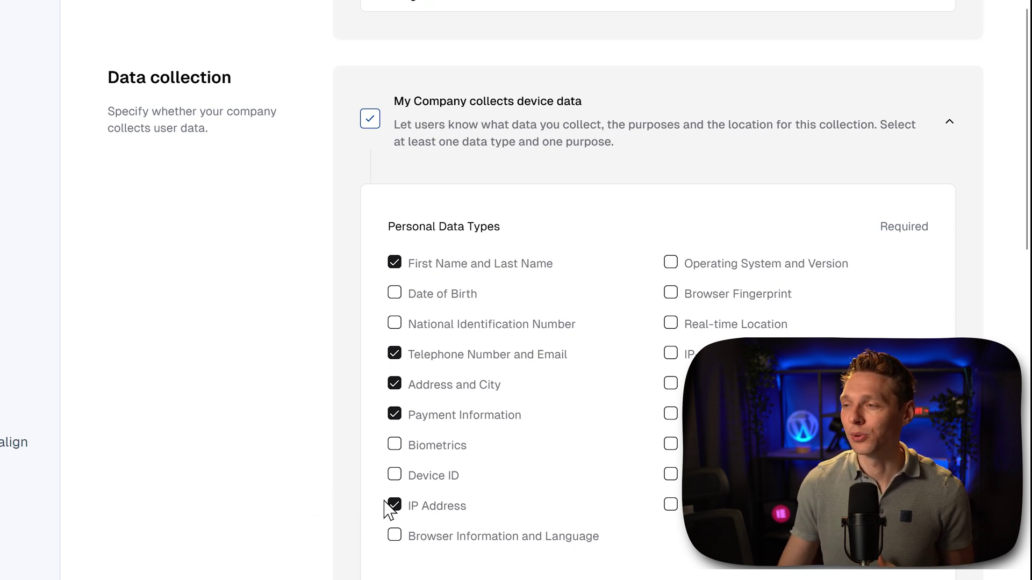
{"action": "left_click", "coordinate": [395, 539]}
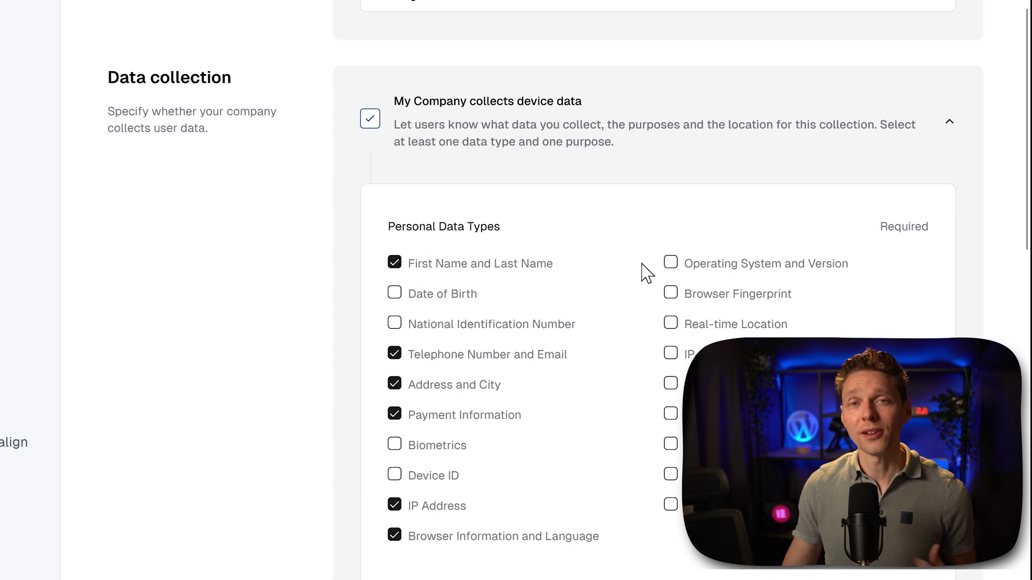
{"action": "left_click", "coordinate": [670, 474]}
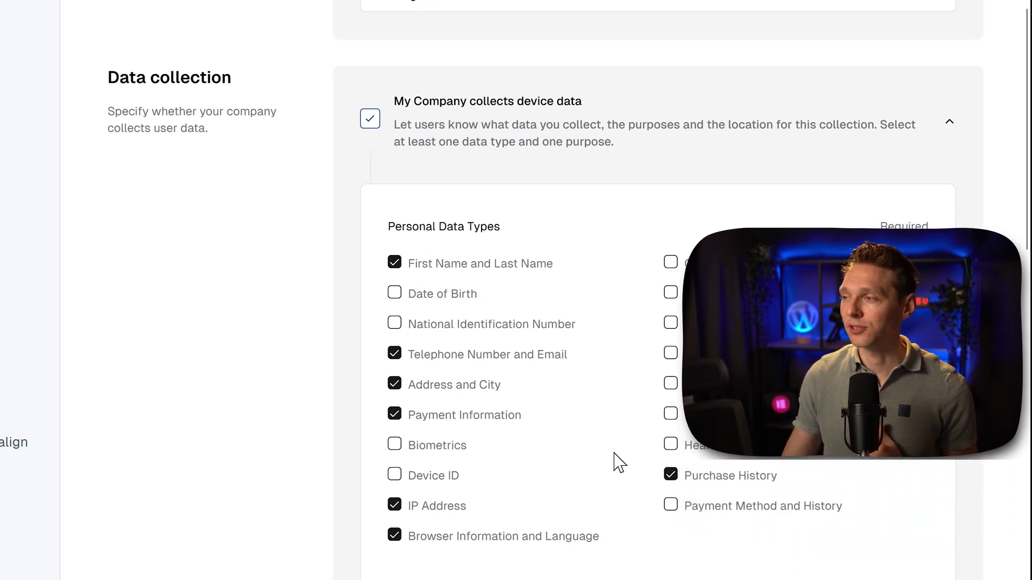
{"action": "left_click", "coordinate": [670, 504]}
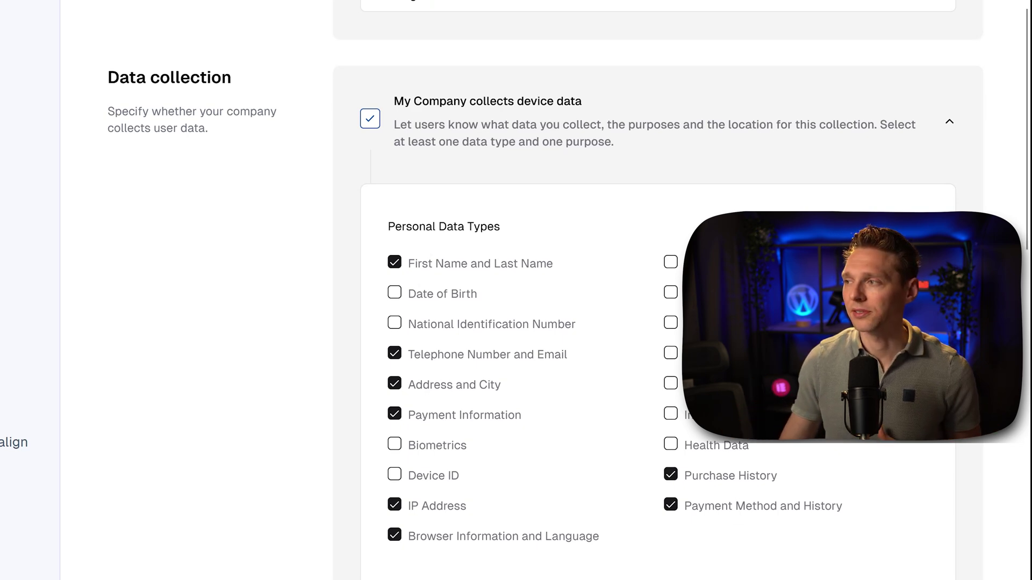
Select Authentication and Security, Customizing and Adapting User Experience, Content Delivery, and Communication Efforts as purposes for data collection.
{"action": "scroll", "coordinate": [608, 516], "scroll_direction": "down", "scroll_amount": 5}
{"action": "scroll", "coordinate": [935, 297], "scroll_direction": "down", "scroll_amount": 3}
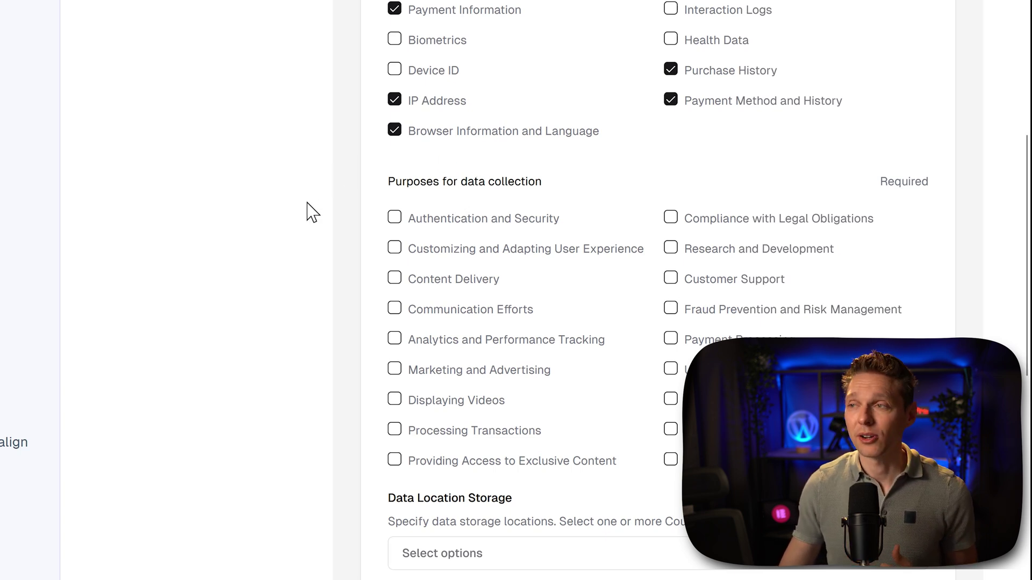
{"action": "left_click", "coordinate": [394, 219]}
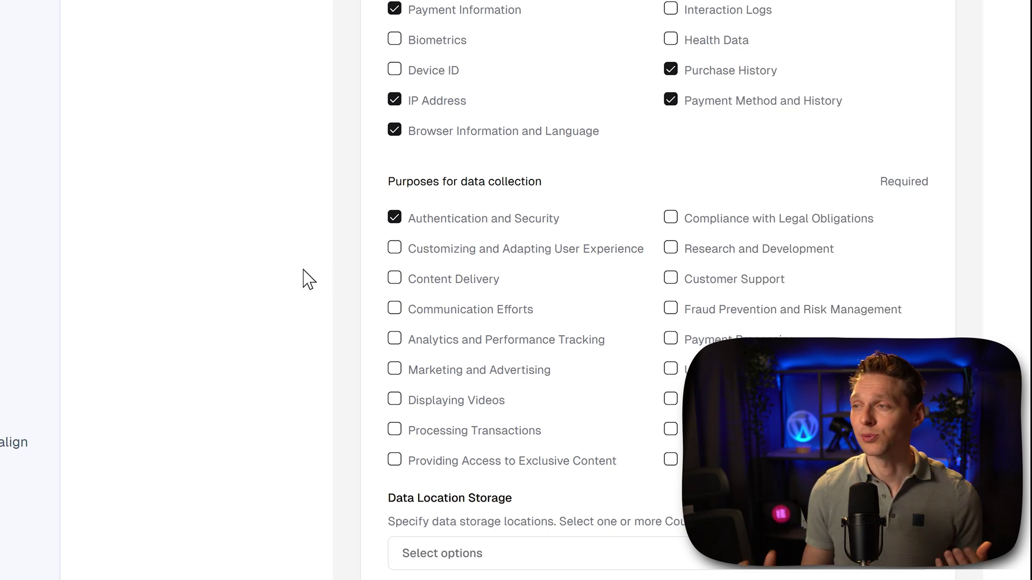
{"action": "left_click", "coordinate": [389, 254]}
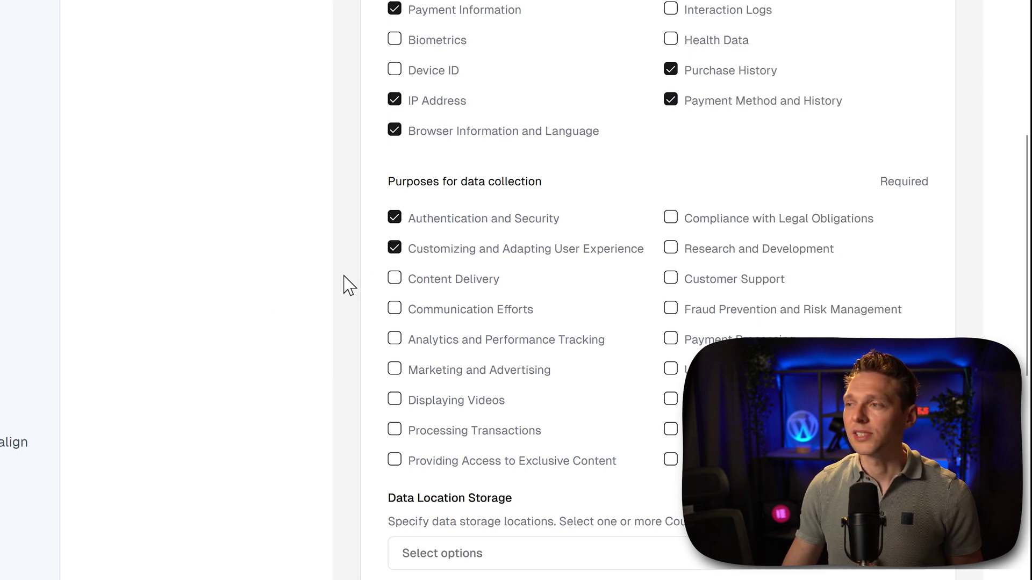
{"action": "left_click", "coordinate": [394, 278]}
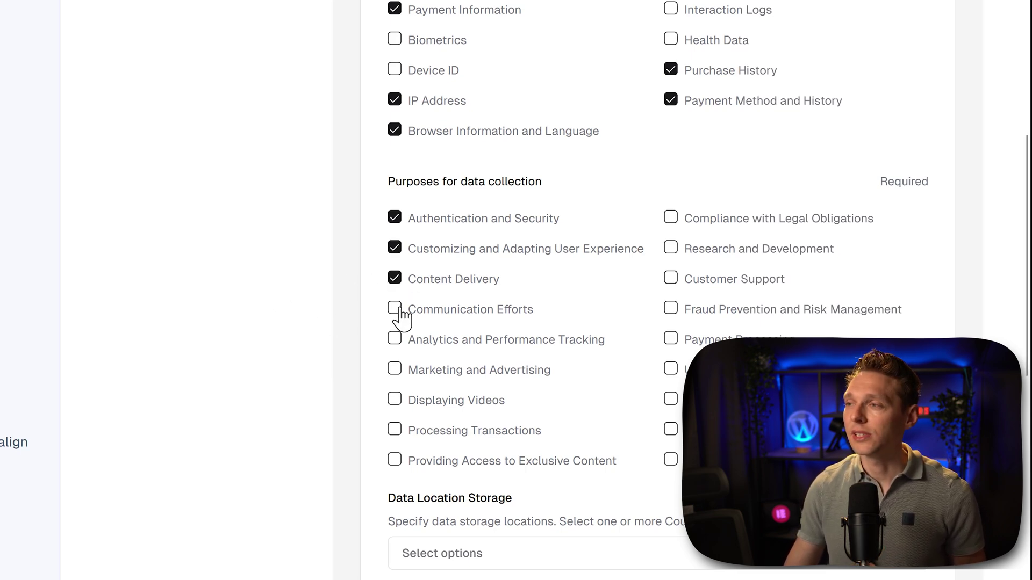
{"action": "left_click", "coordinate": [396, 309]}
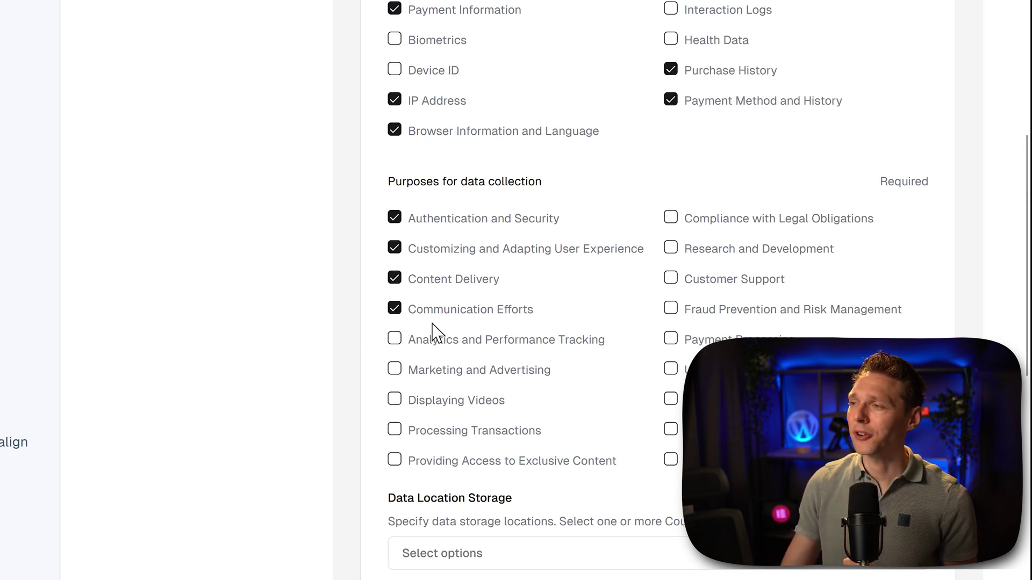
Add Analytics and Performance Tracking, Marketing and Advertising, and Processing Transactions to the purposes for data collection.
{"action": "left_click", "coordinate": [395, 340]}
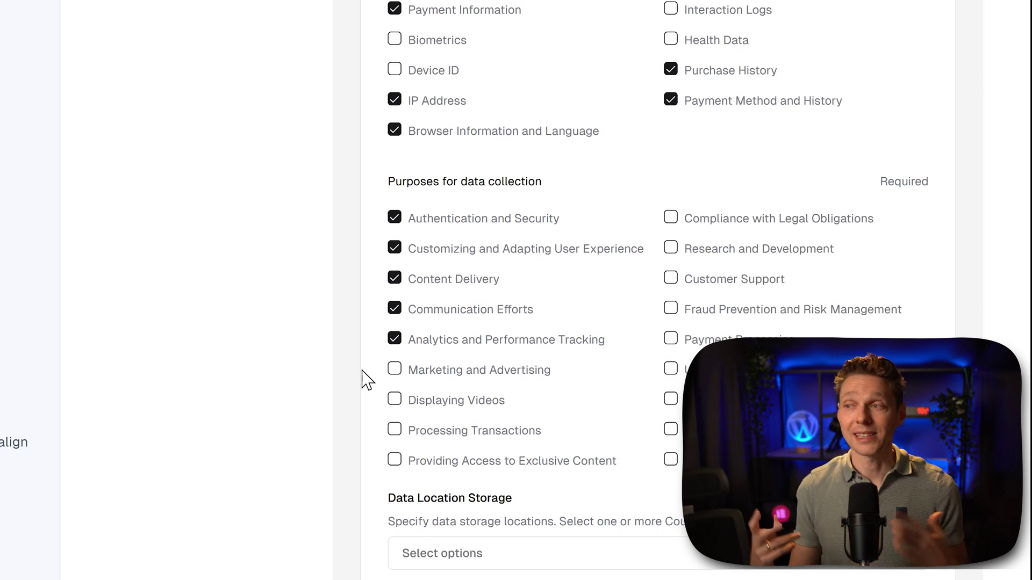
{"action": "left_click", "coordinate": [395, 374]}
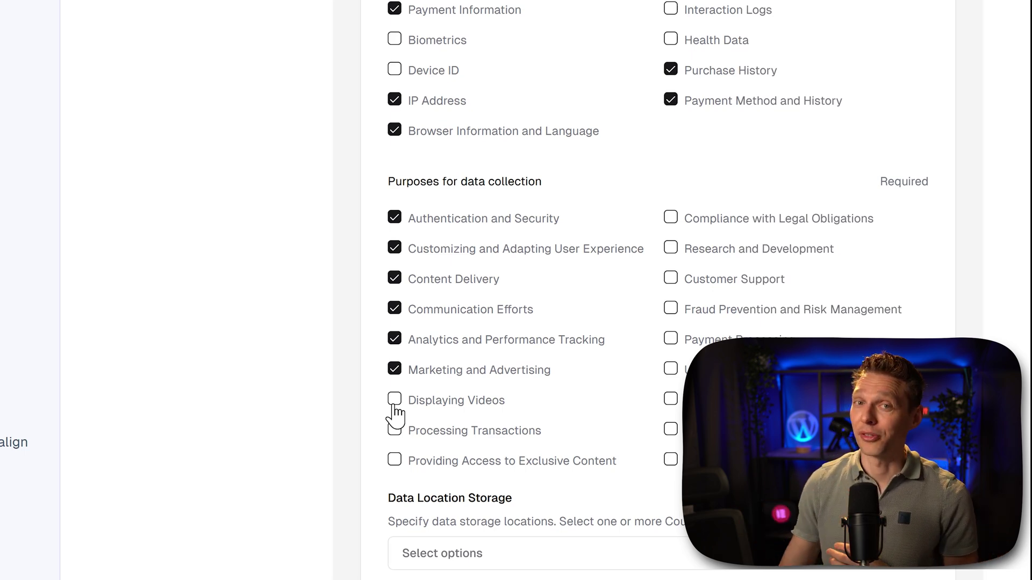
{"action": "left_click", "coordinate": [394, 407]}
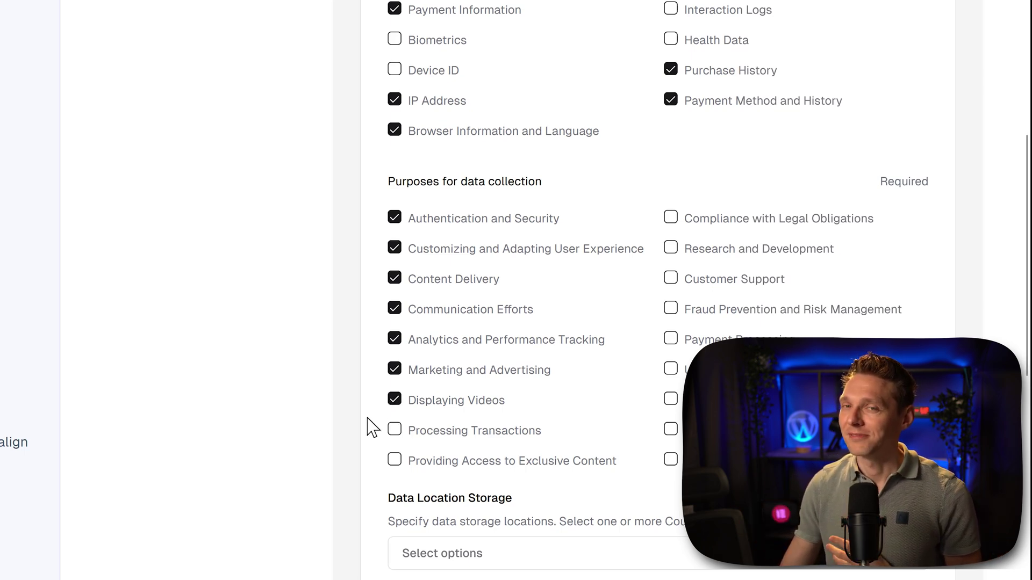
{"action": "left_click", "coordinate": [391, 404]}
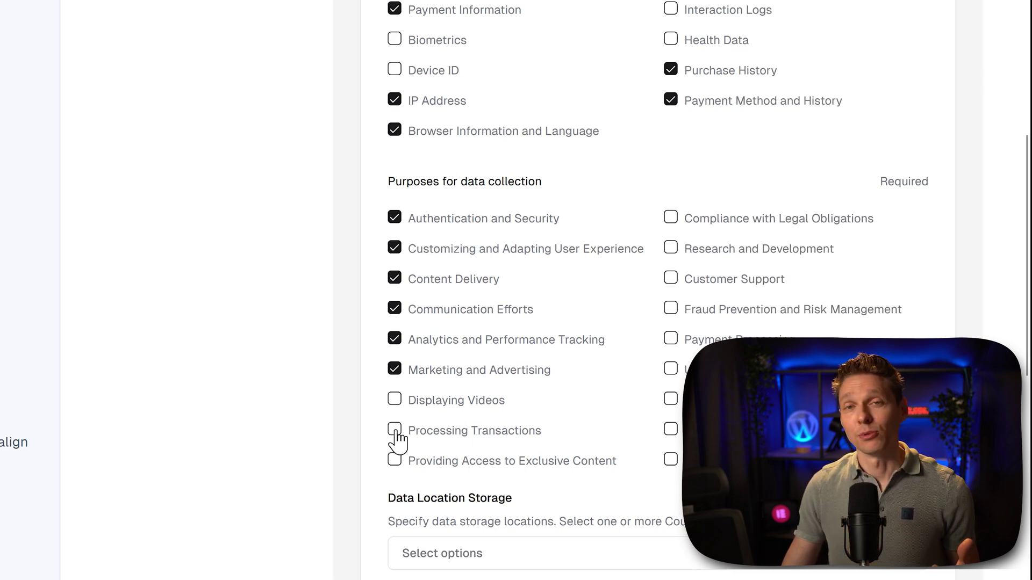
{"action": "left_click", "coordinate": [394, 430]}
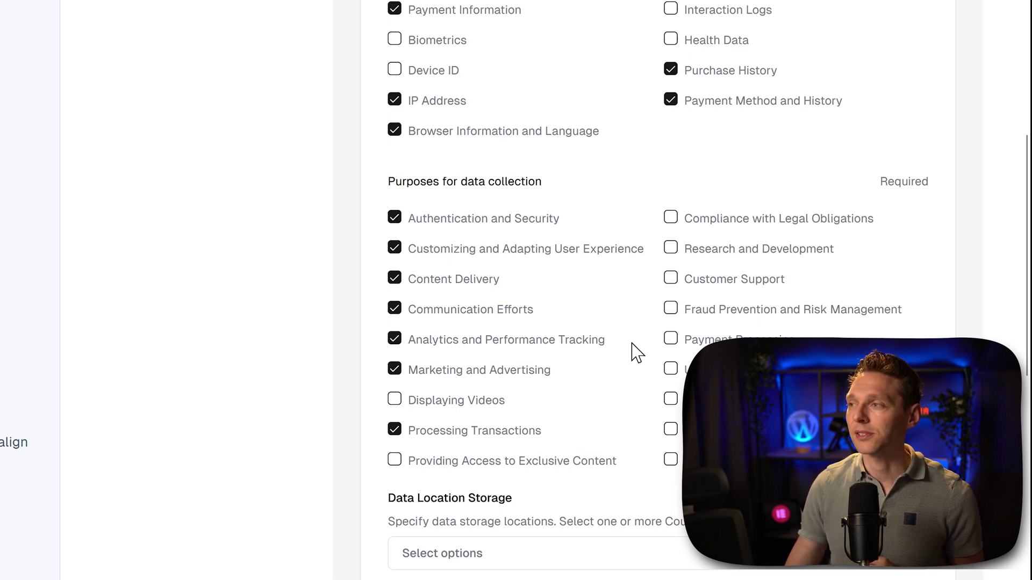
Add Compliance with Legal Obligations, Customer Support, Payment Processing, User Engagement and Retention, and Tag Management to the purposes for data collection.
{"action": "left_click", "coordinate": [670, 219]}
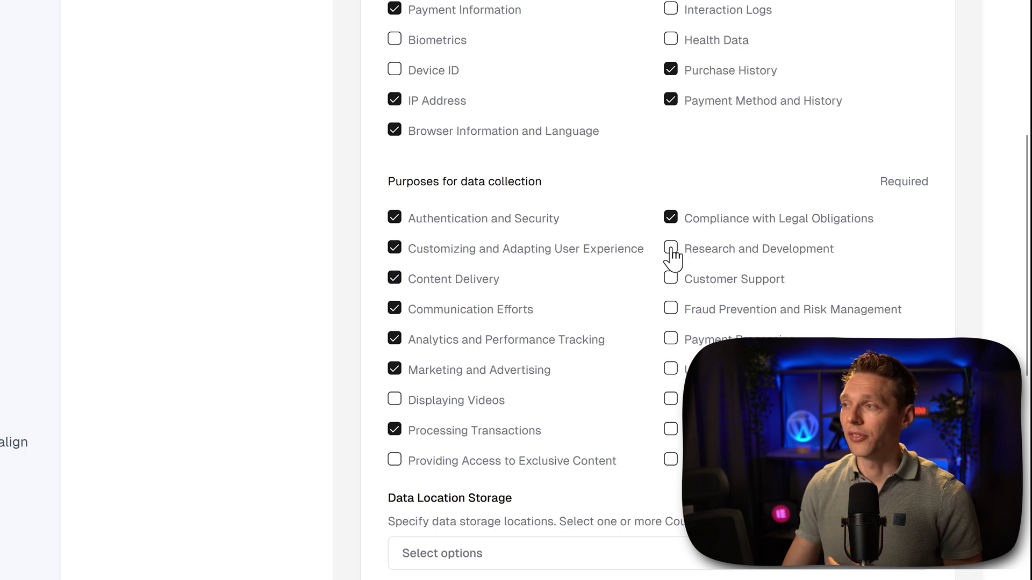
{"action": "left_click", "coordinate": [671, 280]}
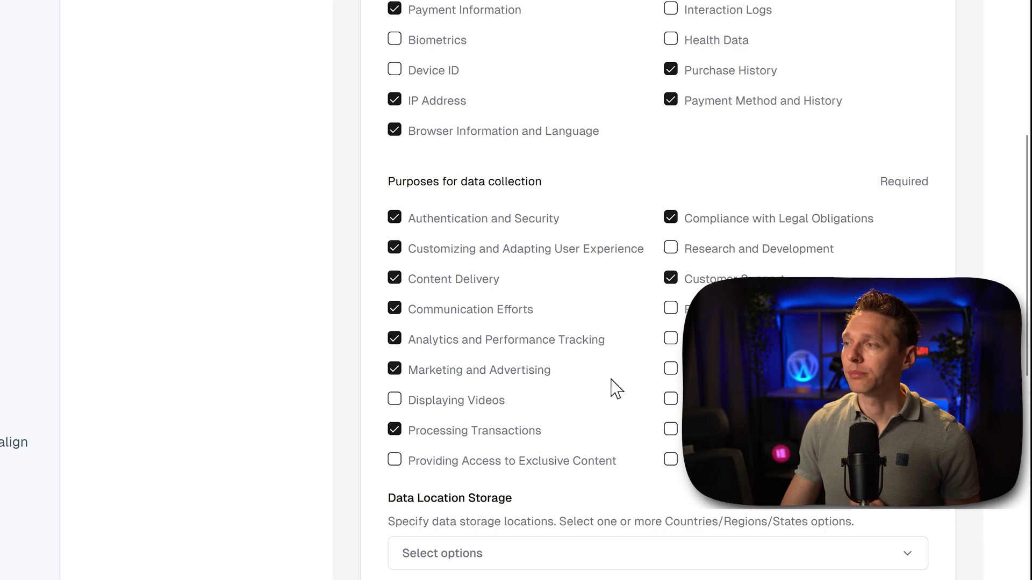
{"action": "left_click", "coordinate": [671, 338]}
{"action": "left_click", "coordinate": [671, 368]}
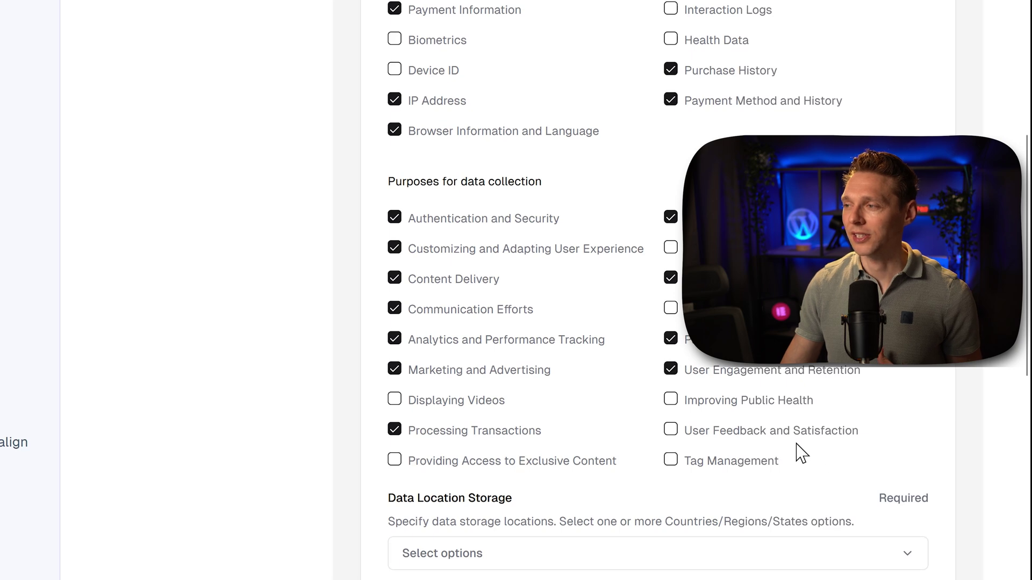
{"action": "left_click", "coordinate": [671, 460]}
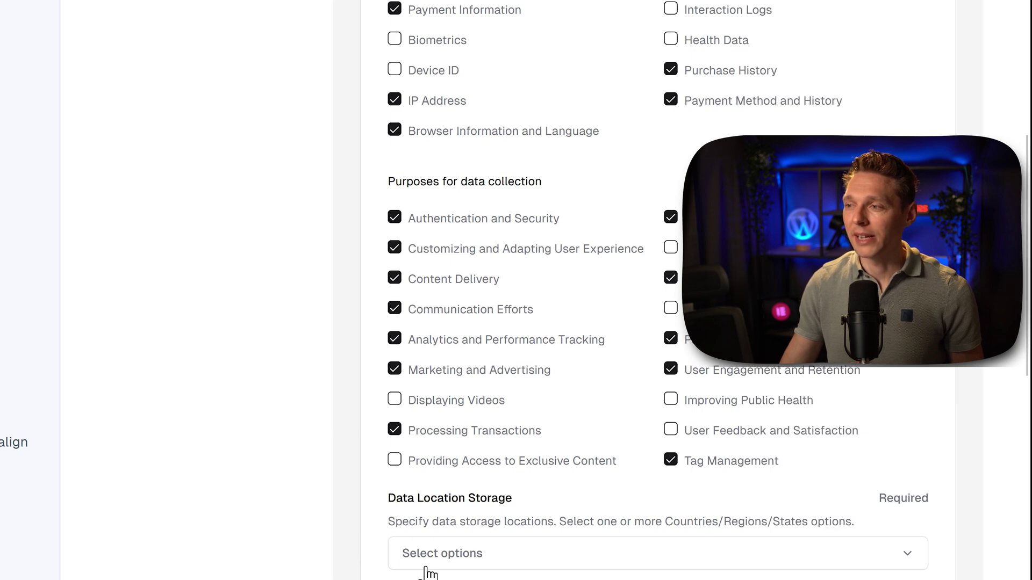
Specify the region Europe and the country Netherlands as the data storage locations.
{"action": "left_click", "coordinate": [457, 560]}
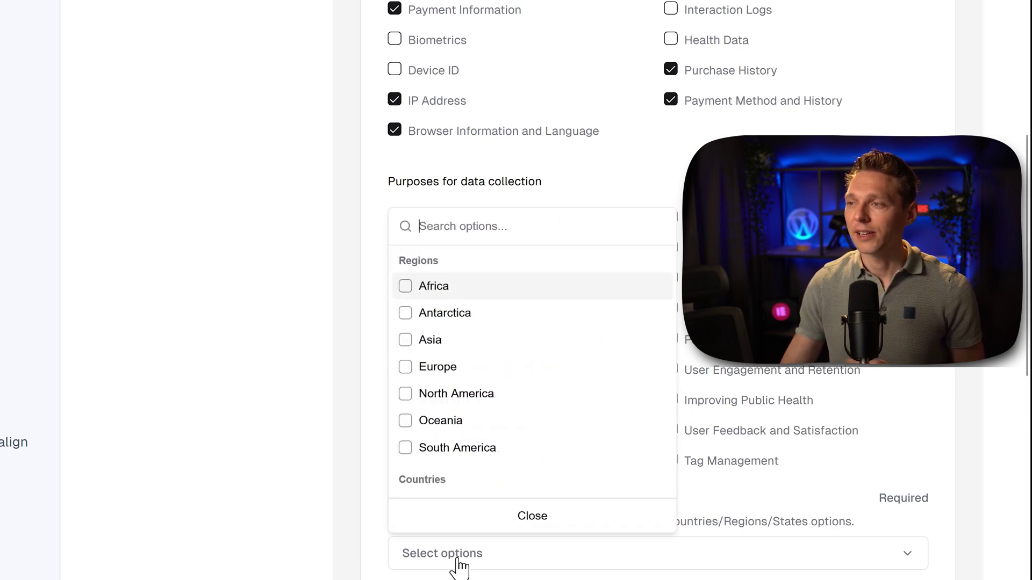
{"action": "left_click", "coordinate": [409, 369]}
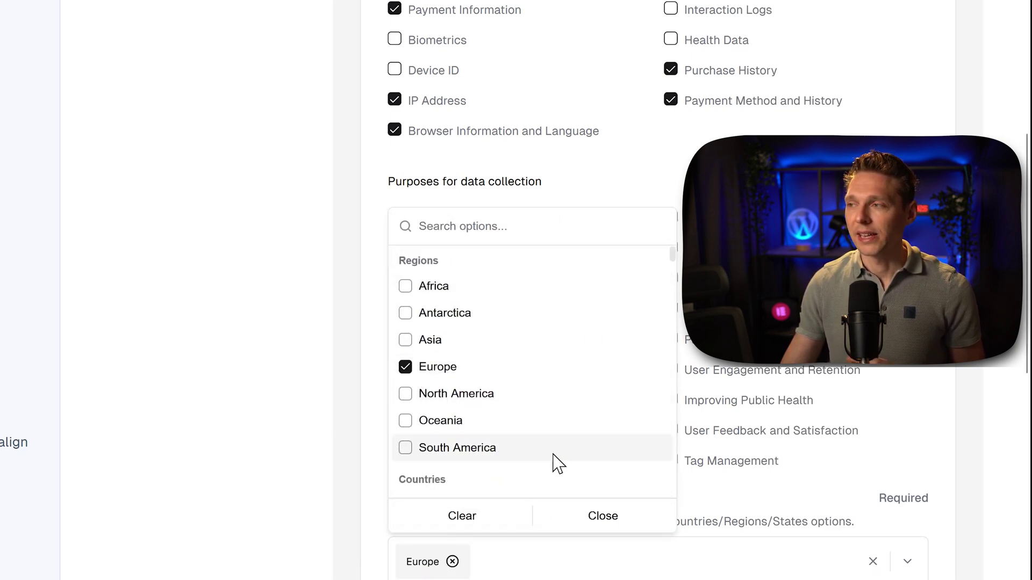
{"action": "middle_click", "coordinate": [618, 398]}
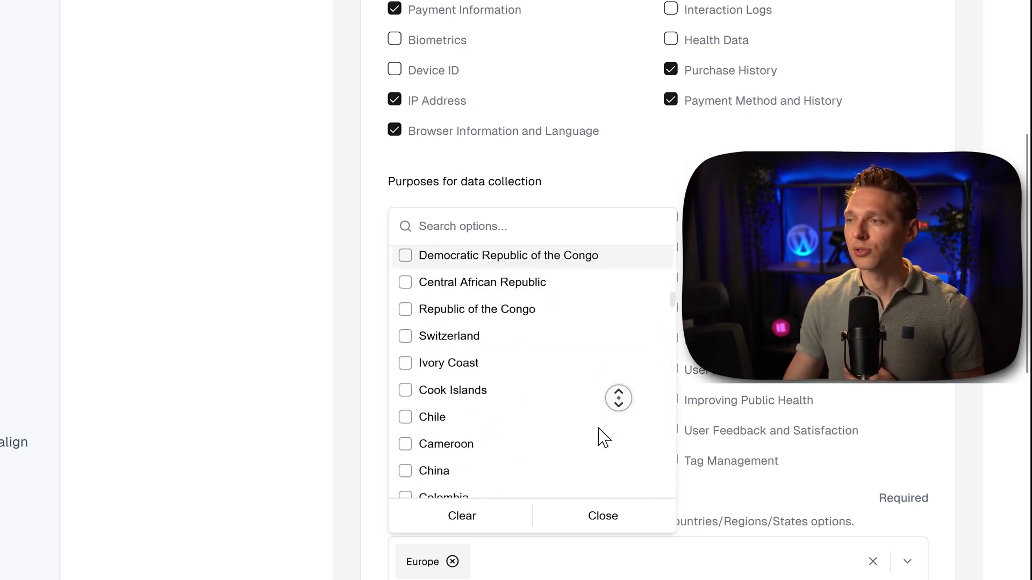
{"action": "middle_click", "coordinate": [602, 431]}
{"action": "left_click", "coordinate": [469, 226]}
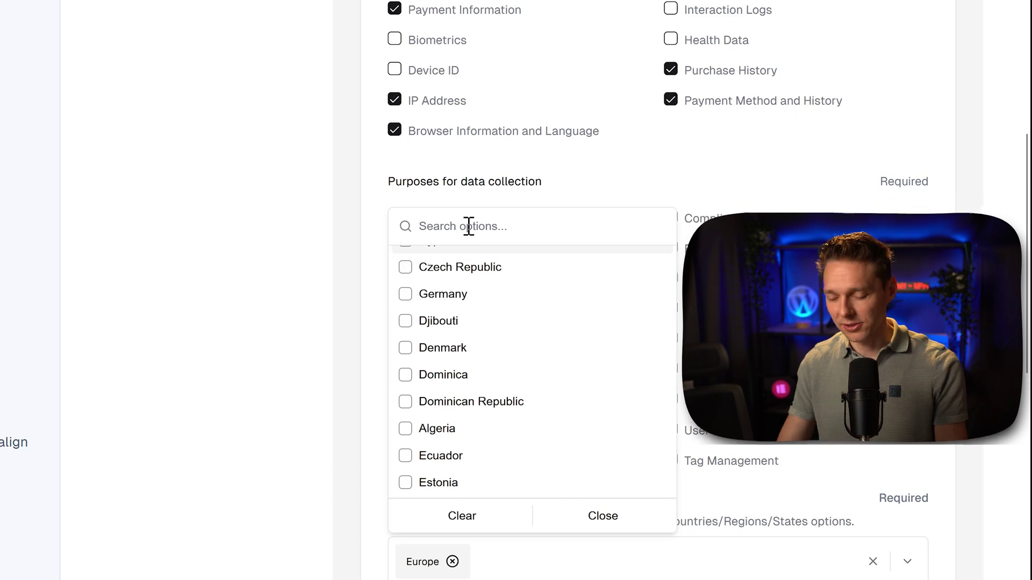
{"action": "type", "text": "neth"}
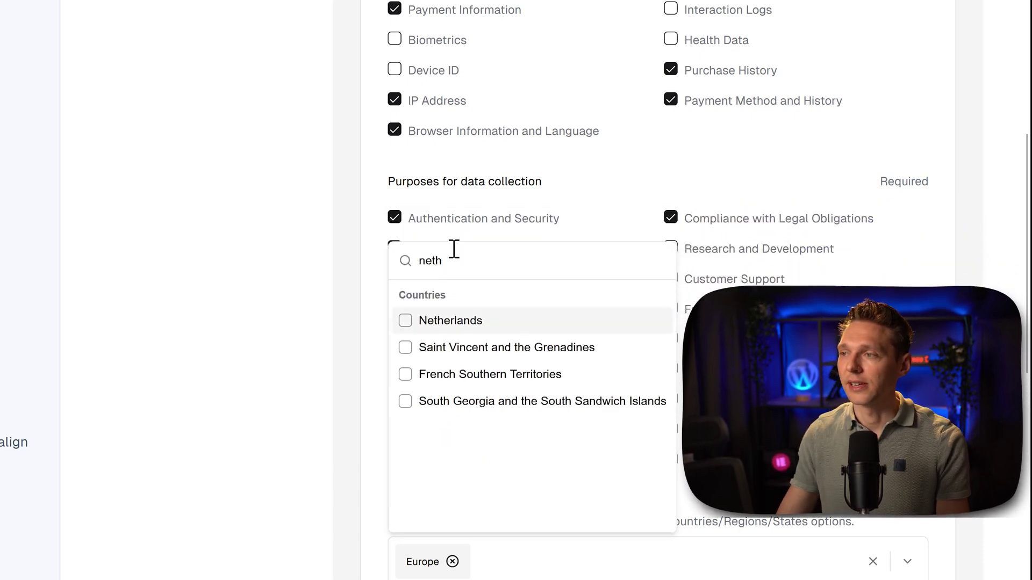
{"action": "left_click", "coordinate": [407, 323]}
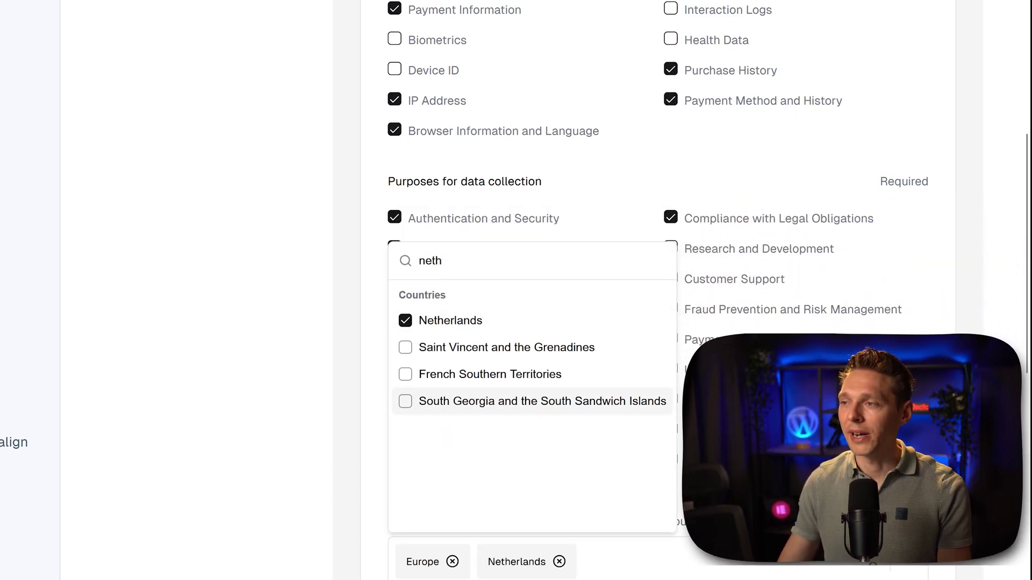
{"action": "key", "text": "Escape"}
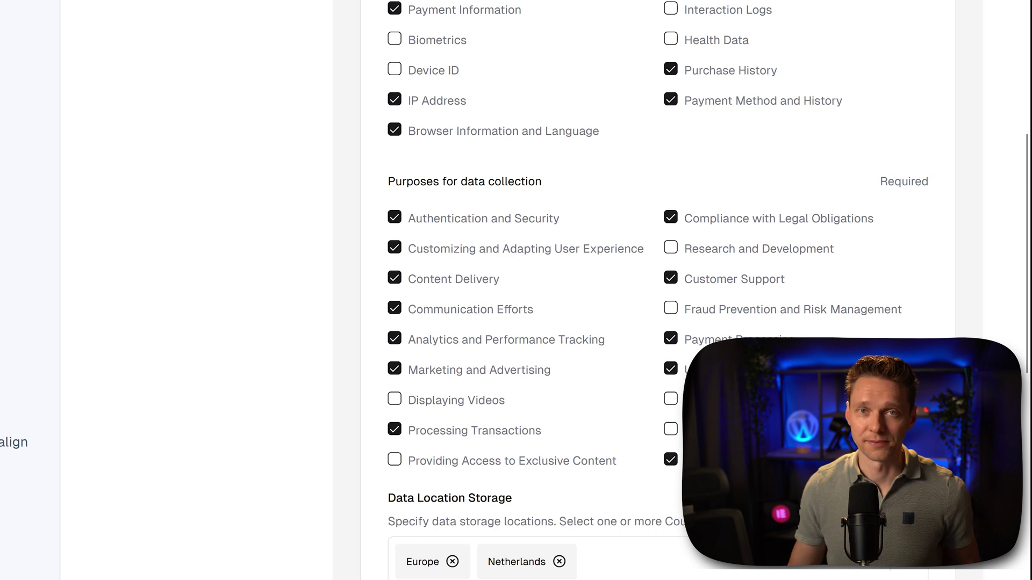
Declare that data protection measures are used and select Encryption, Access Control, and Security Audits and Monitoring.
{"action": "middle_click", "coordinate": [933, 265]}
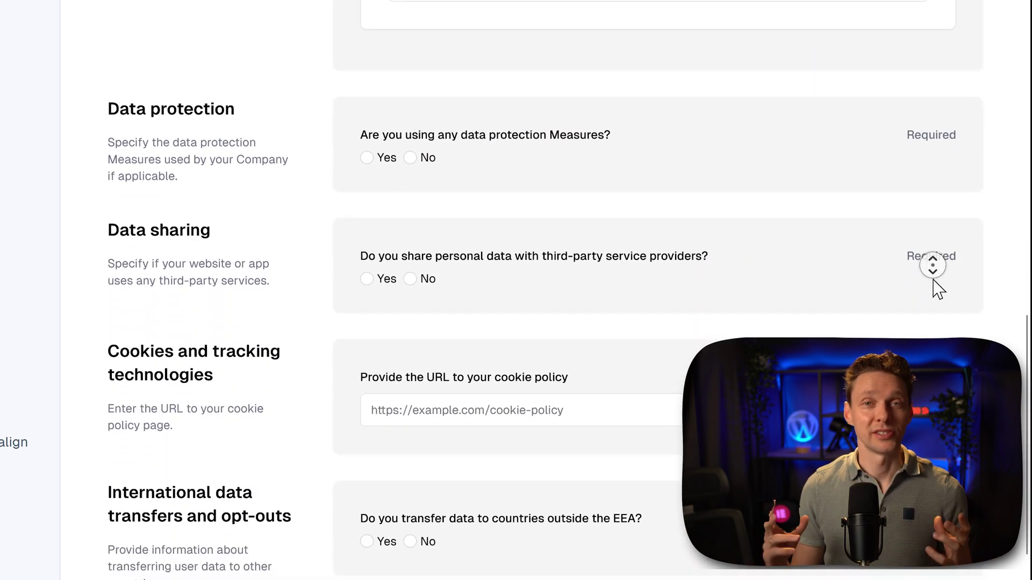
{"action": "middle_click", "coordinate": [932, 280]}
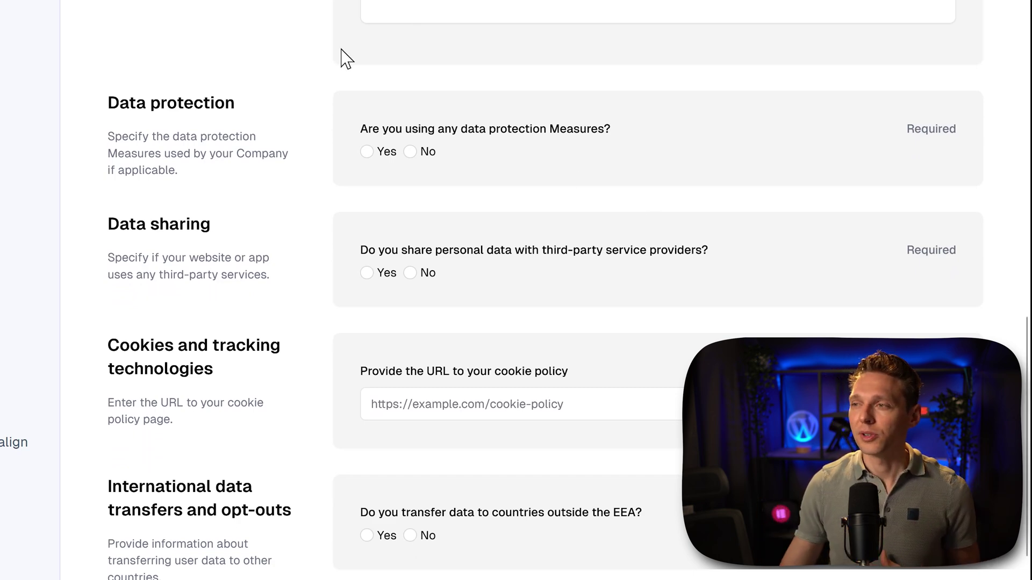
{"action": "left_click", "coordinate": [363, 153]}
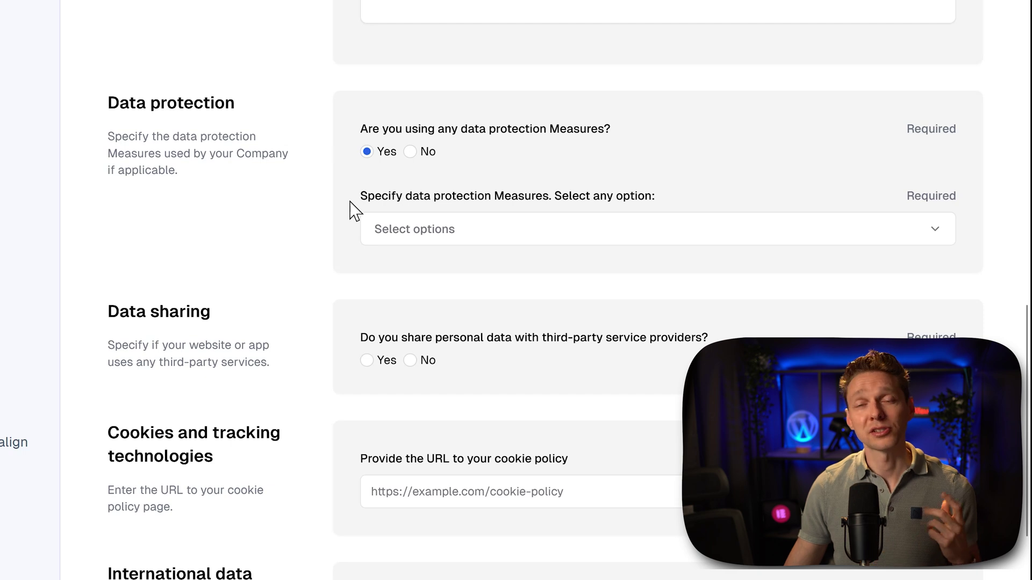
{"action": "scroll", "coordinate": [398, 392], "scroll_direction": "up", "scroll_amount": 3}
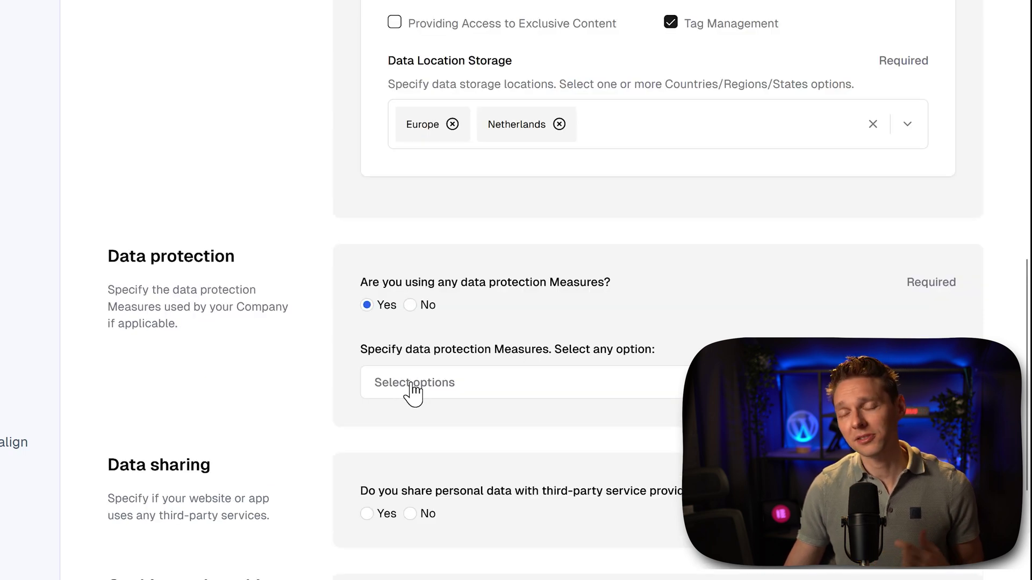
{"action": "left_click", "coordinate": [413, 383]}
{"action": "left_click", "coordinate": [377, 486]}
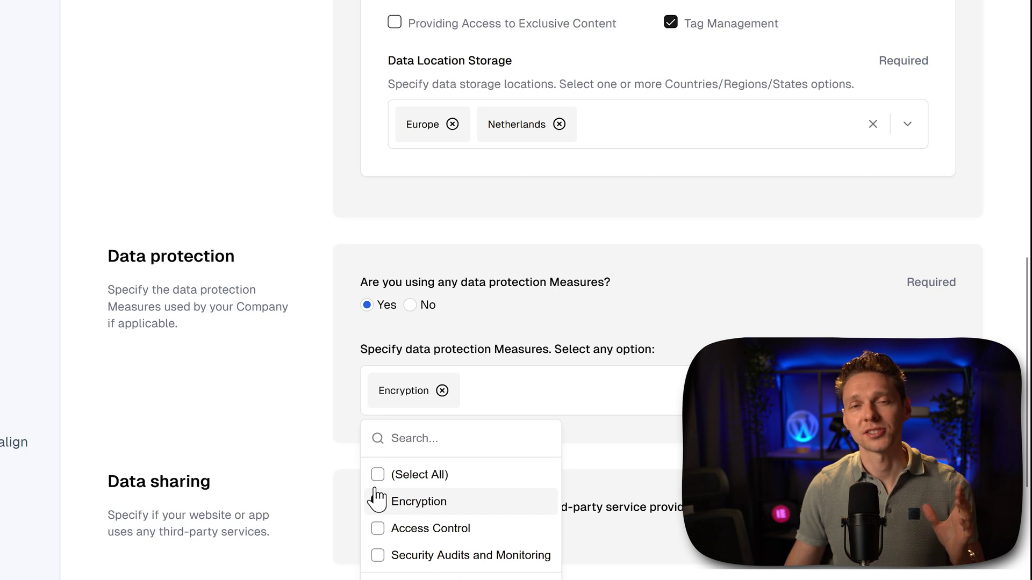
{"action": "left_click", "coordinate": [380, 529]}
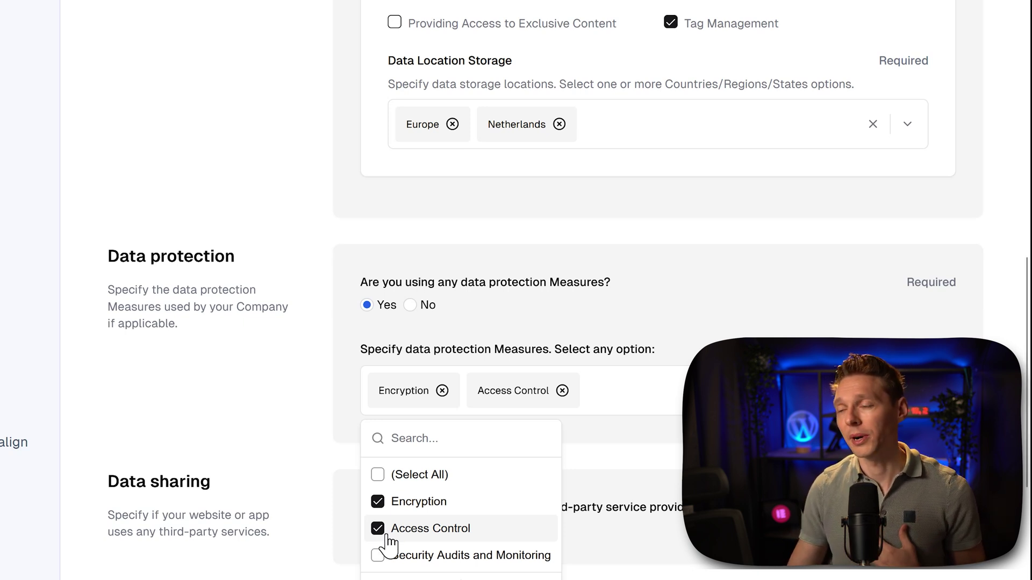
{"action": "left_click", "coordinate": [388, 557]}
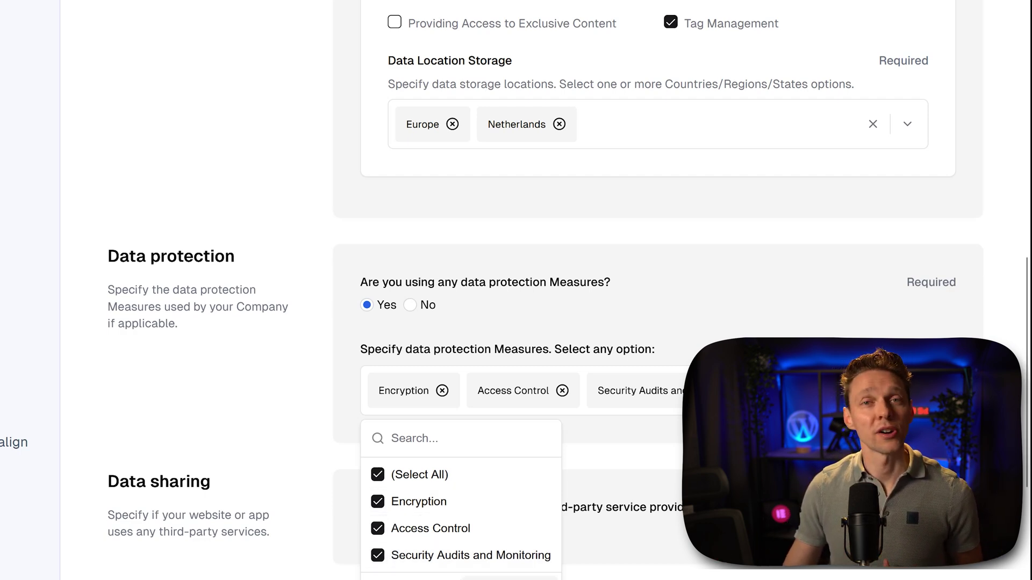
Declare data sharing with third-party service providers and select Google Analytics, Google Maps, Google Fonts, Google Tag Manager, and reCAPTCHA as technologies.
{"action": "middle_click", "coordinate": [655, 440]}
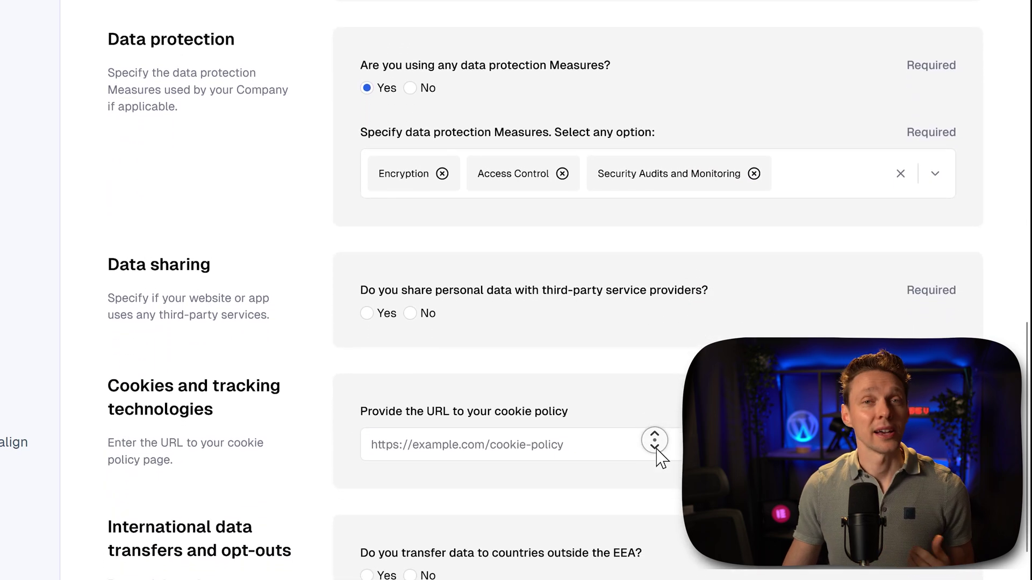
{"action": "middle_click", "coordinate": [653, 455]}
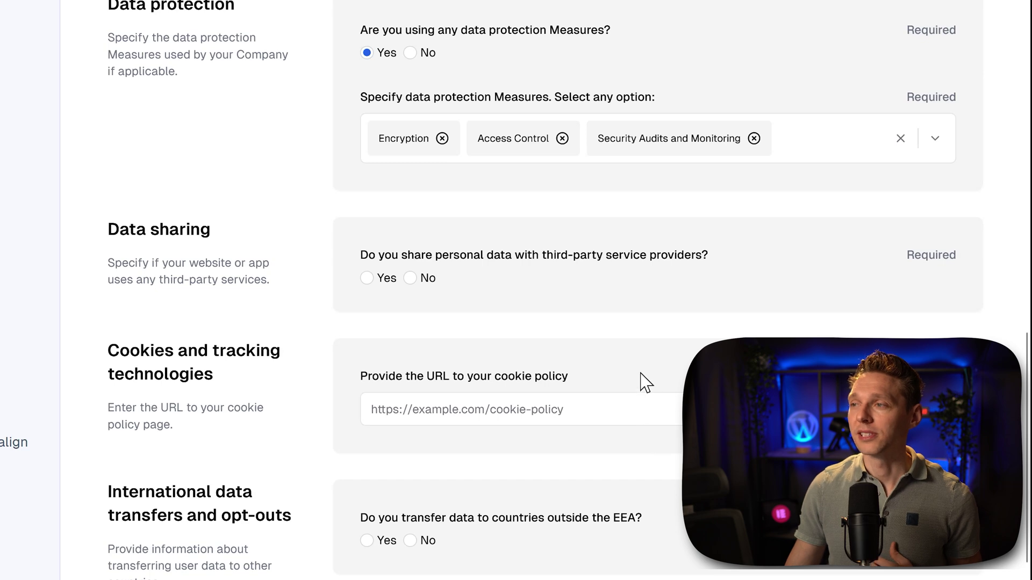
{"action": "left_click", "coordinate": [370, 280]}
{"action": "left_click", "coordinate": [424, 403]}
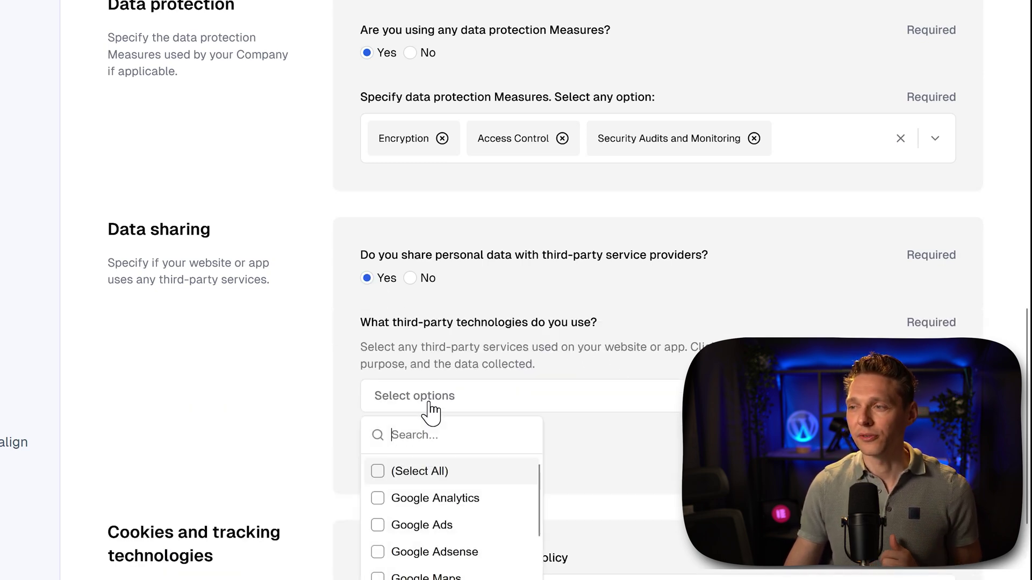
{"action": "left_click", "coordinate": [379, 499]}
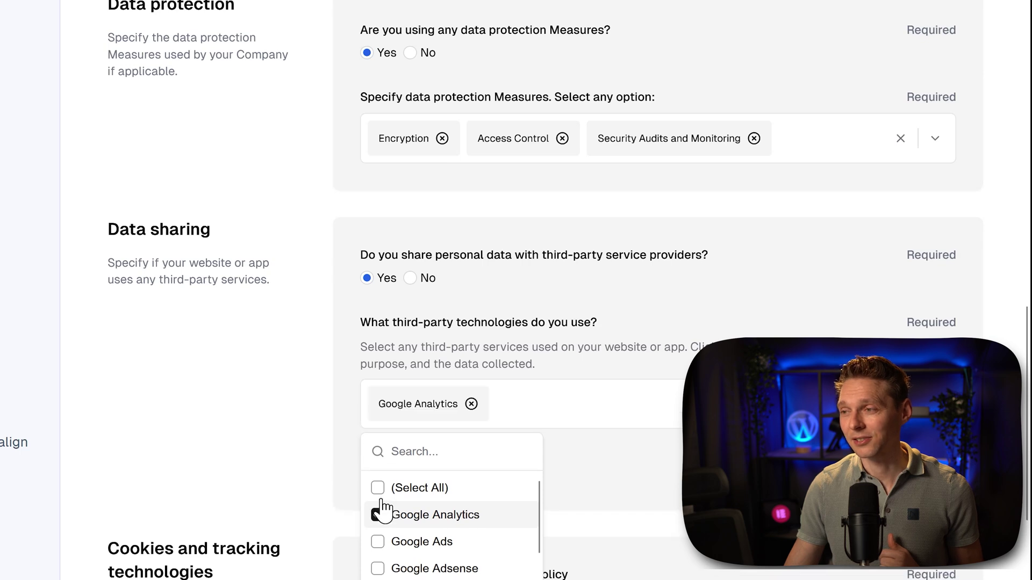
{"action": "left_click", "coordinate": [408, 578]}
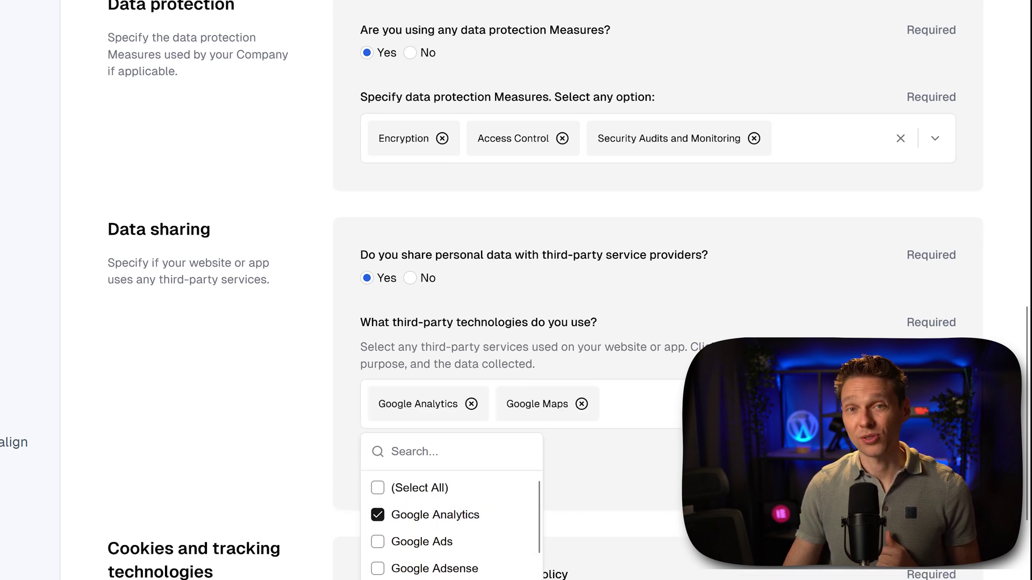
{"action": "left_click", "coordinate": [408, 579]}
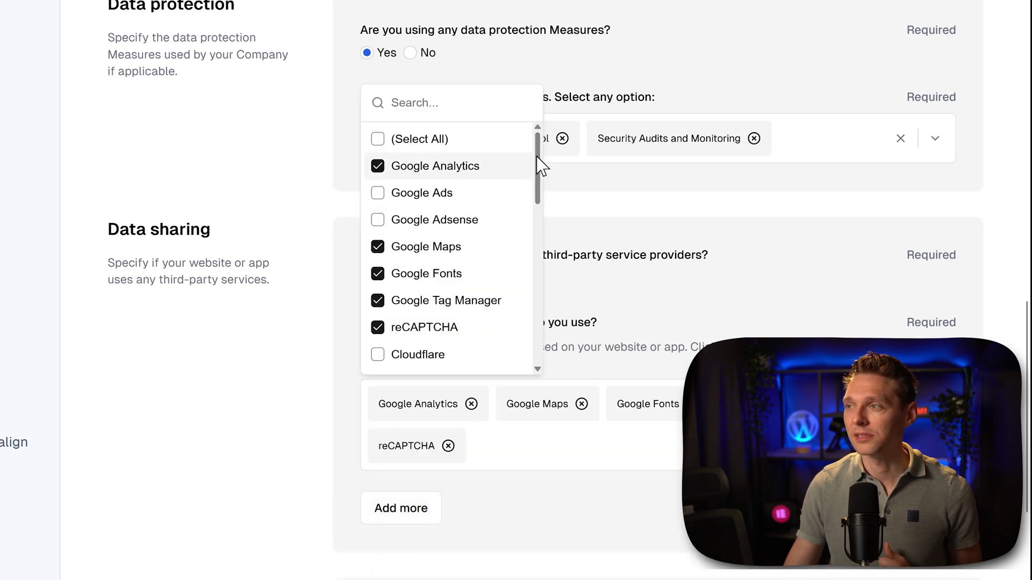
Add Youtube to the third-party technologies used on the website and finish the selection.
{"action": "left_click_drag", "start_coordinate": [540, 166], "coordinate": [526, 245]}
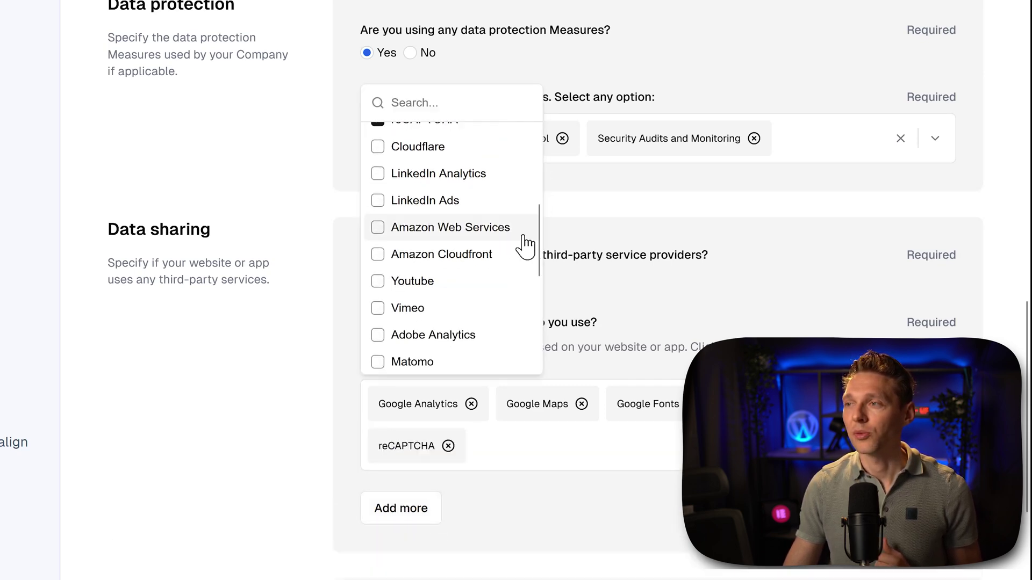
{"action": "left_click", "coordinate": [379, 282]}
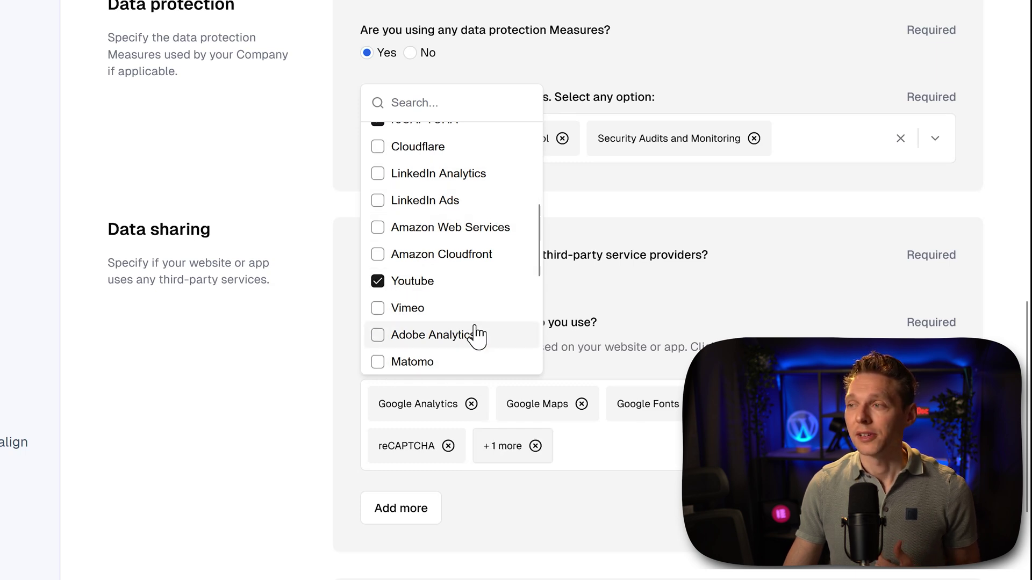
{"action": "left_click_drag", "start_coordinate": [538, 263], "coordinate": [526, 369]}
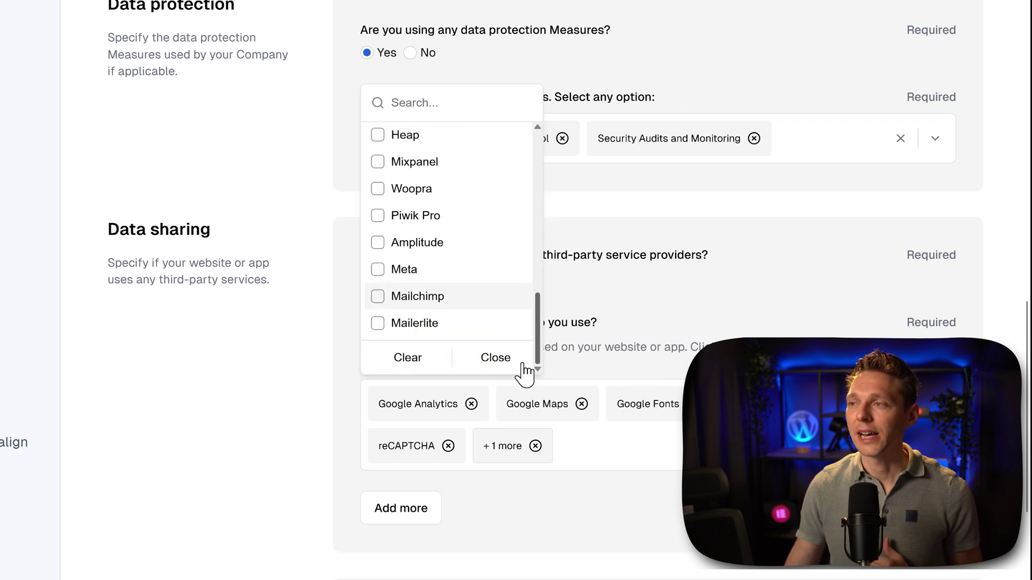
{"action": "left_click", "coordinate": [493, 358]}
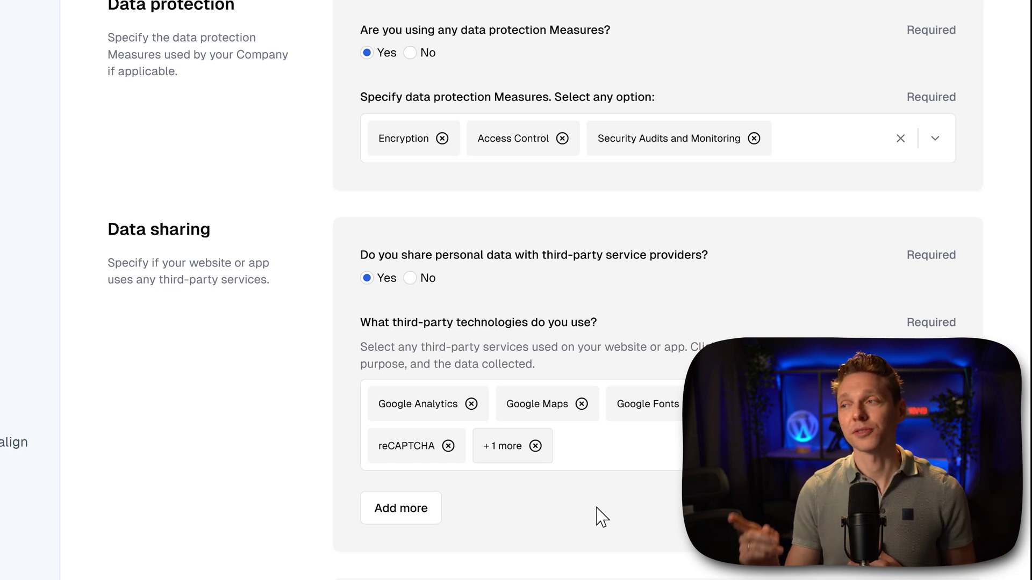
Add a custom third-party service entry under data sharing and name the service Omnisend.
{"action": "left_click", "coordinate": [412, 515]}
{"action": "middle_click", "coordinate": [533, 531]}
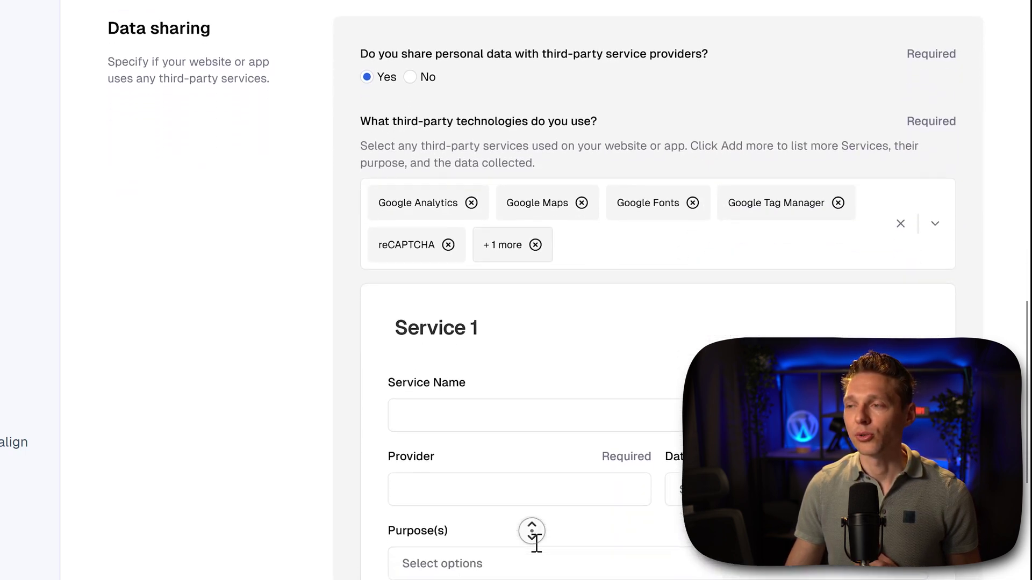
{"action": "left_click", "coordinate": [536, 543]}
{"action": "scroll", "coordinate": [536, 543], "scroll_direction": "down", "scroll_amount": 1}
{"action": "left_click", "coordinate": [487, 293]}
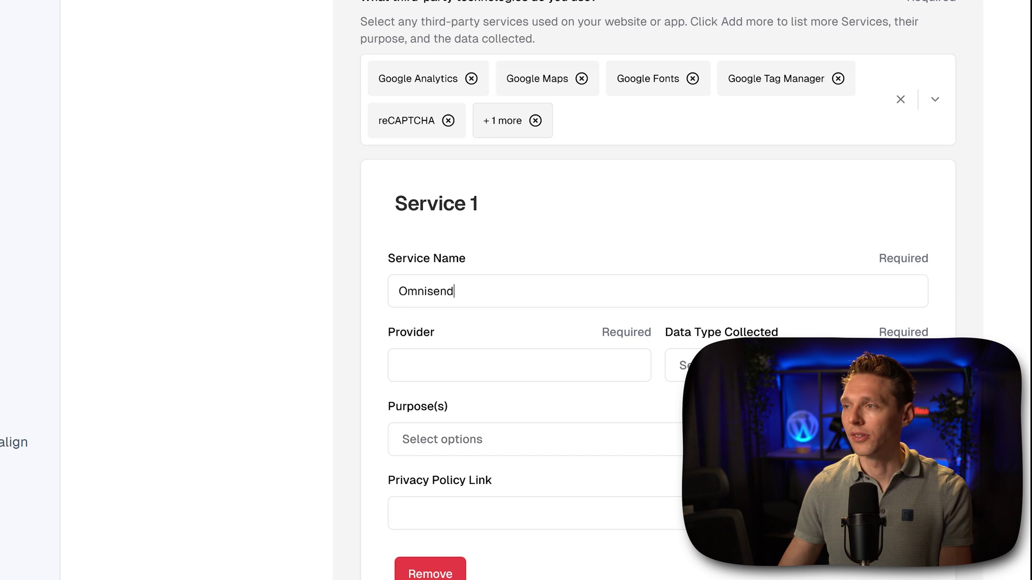
Copy the service name Omnisend into the Provider field of the custom third-party service.
{"action": "key", "text": "ctrl+a"}
{"action": "key", "text": "ctrl+c"}
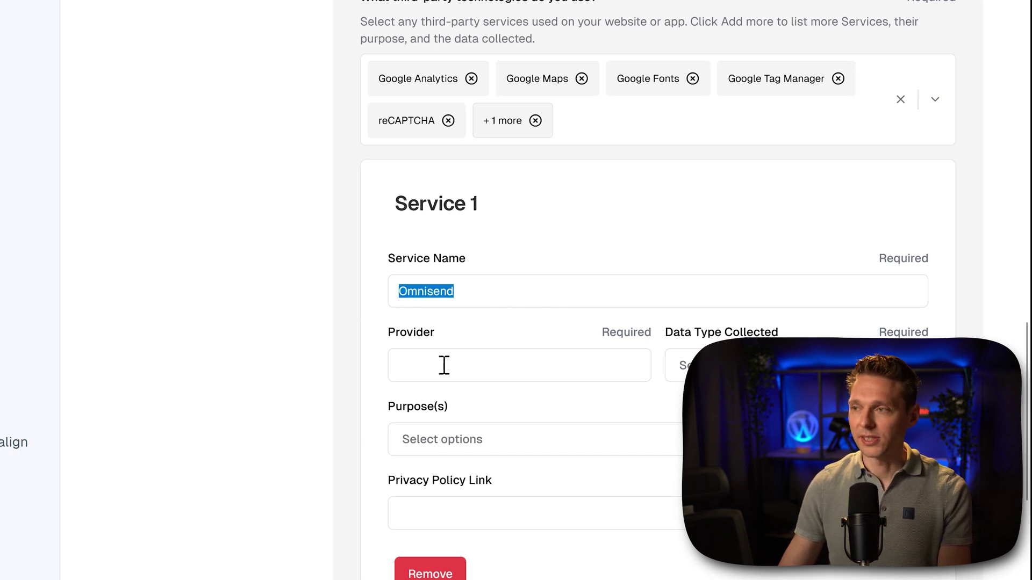
{"action": "left_click", "coordinate": [444, 365]}
{"action": "key", "text": "ctrl+v"}
Set the data types collected by the Omnisend service to First Name and Last Name, and Telephone Number and Email.
{"action": "left_click", "coordinate": [766, 376]}
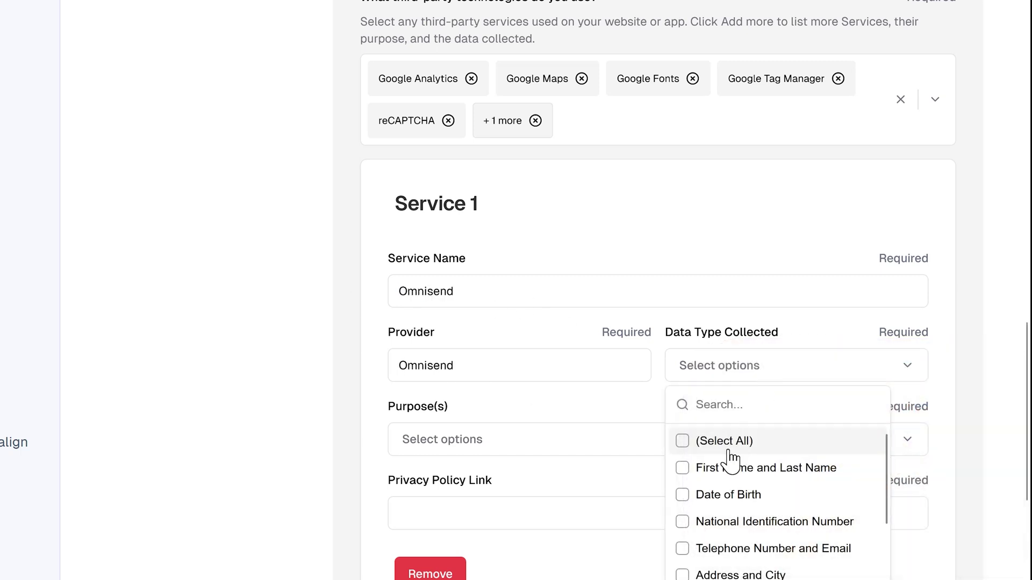
{"action": "left_click", "coordinate": [696, 469]}
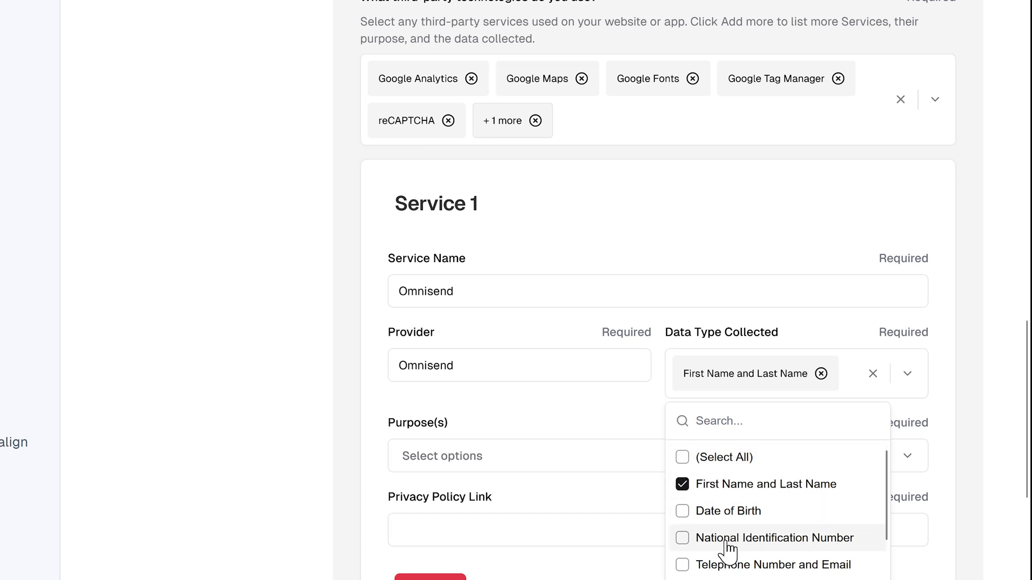
{"action": "scroll", "coordinate": [803, 547], "scroll_direction": "down", "scroll_amount": 3}
{"action": "scroll", "coordinate": [804, 547], "scroll_direction": "up", "scroll_amount": 2}
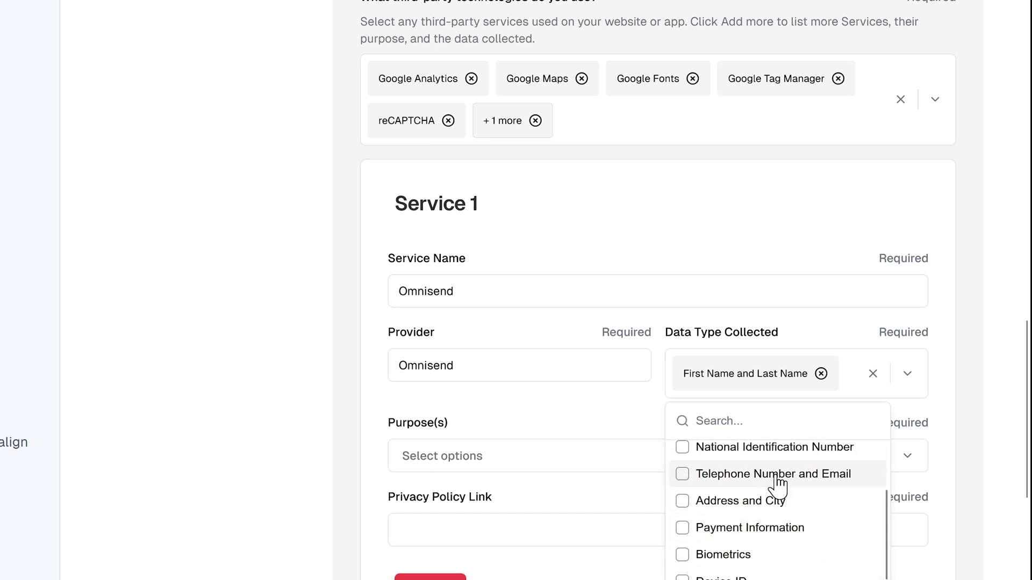
{"action": "left_click", "coordinate": [678, 478]}
{"action": "left_click", "coordinate": [592, 443]}
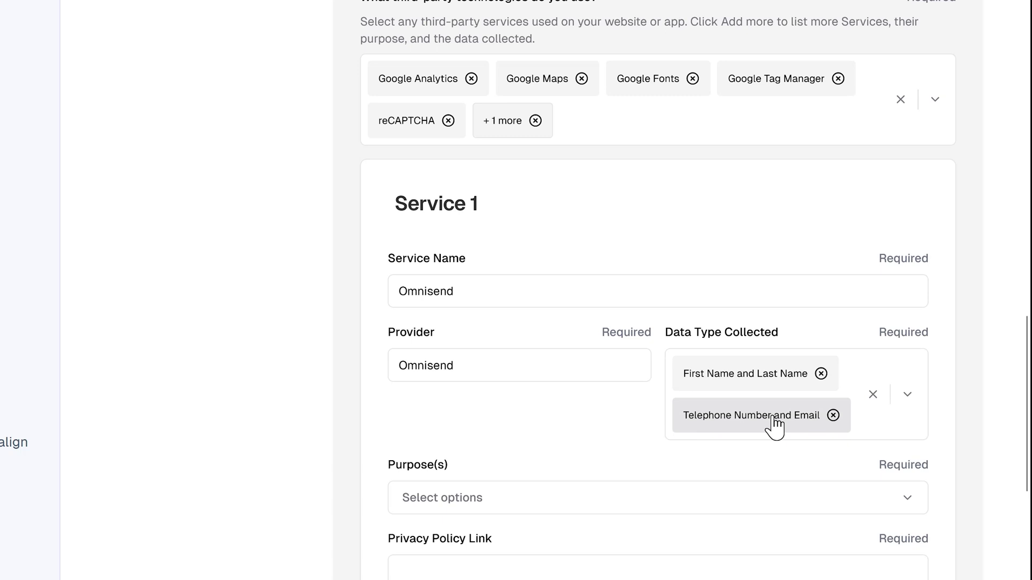
Select Communication Efforts, Content Delivery, and User Engagement and Retention as the Omnisend service's purposes.
{"action": "left_click", "coordinate": [542, 508]}
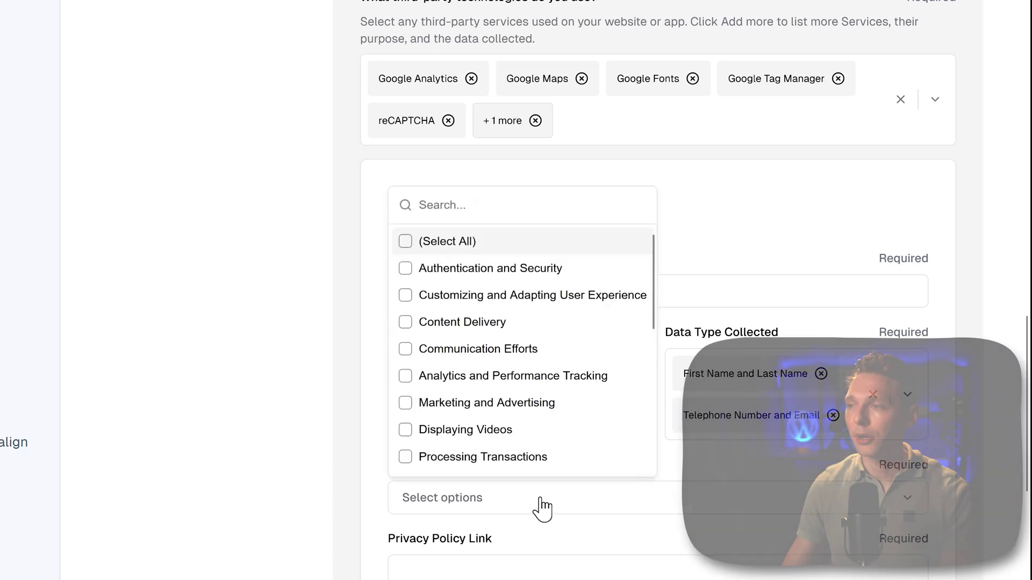
{"action": "left_click", "coordinate": [407, 352]}
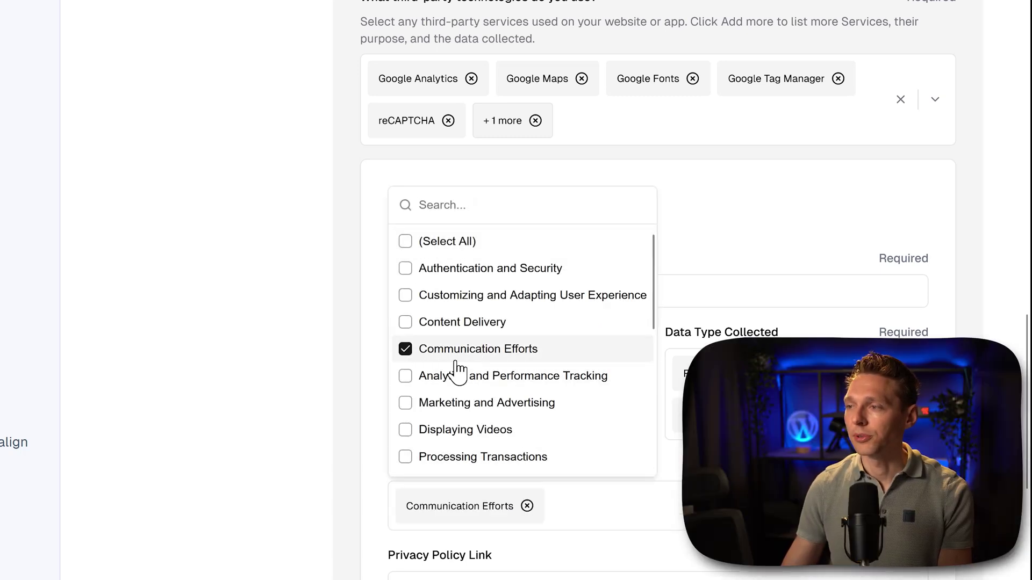
{"action": "left_click_drag", "start_coordinate": [653, 307], "coordinate": [647, 437]}
{"action": "left_click", "coordinate": [402, 290]}
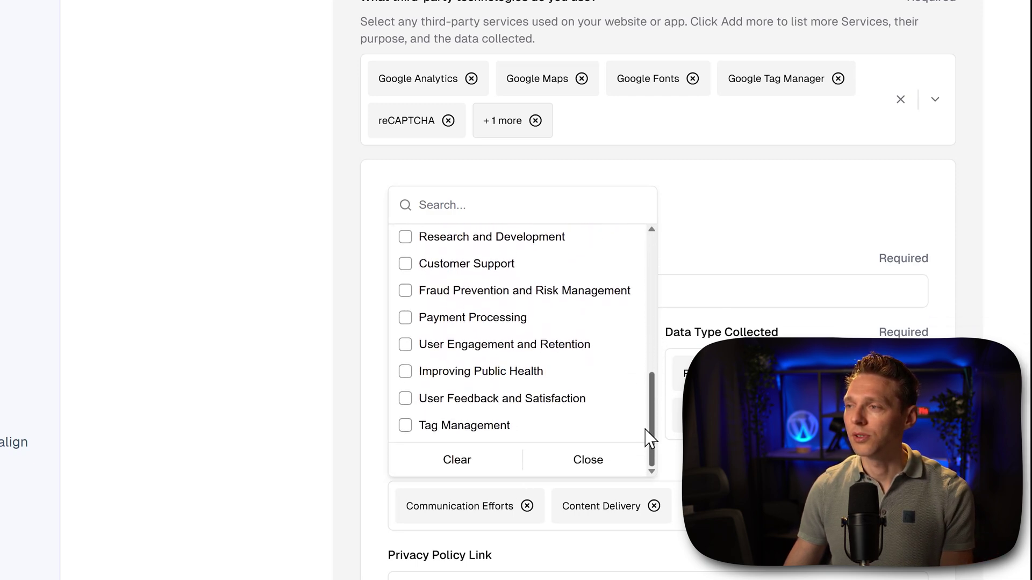
{"action": "left_click", "coordinate": [405, 345]}
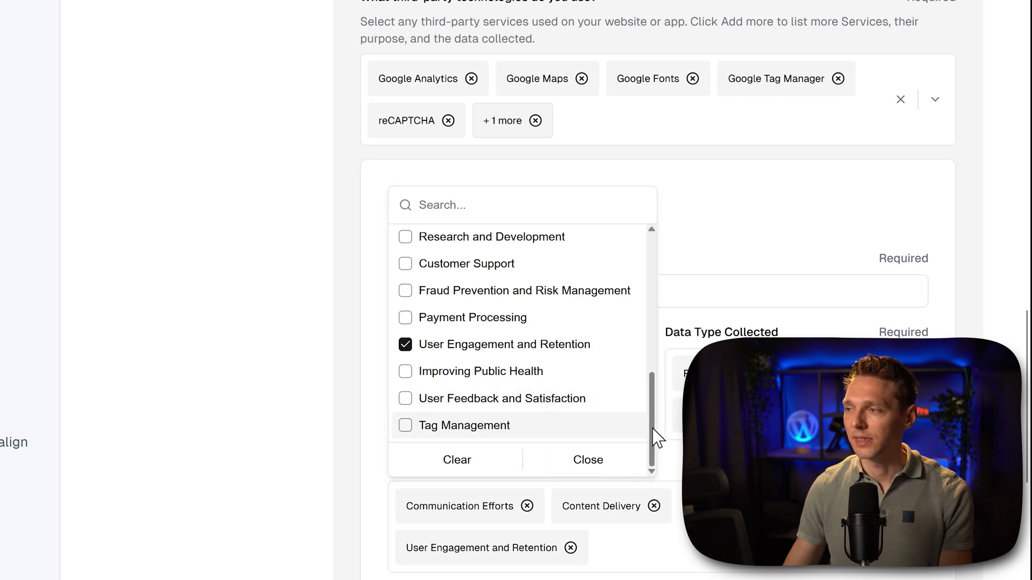
{"action": "left_click", "coordinate": [599, 463]}
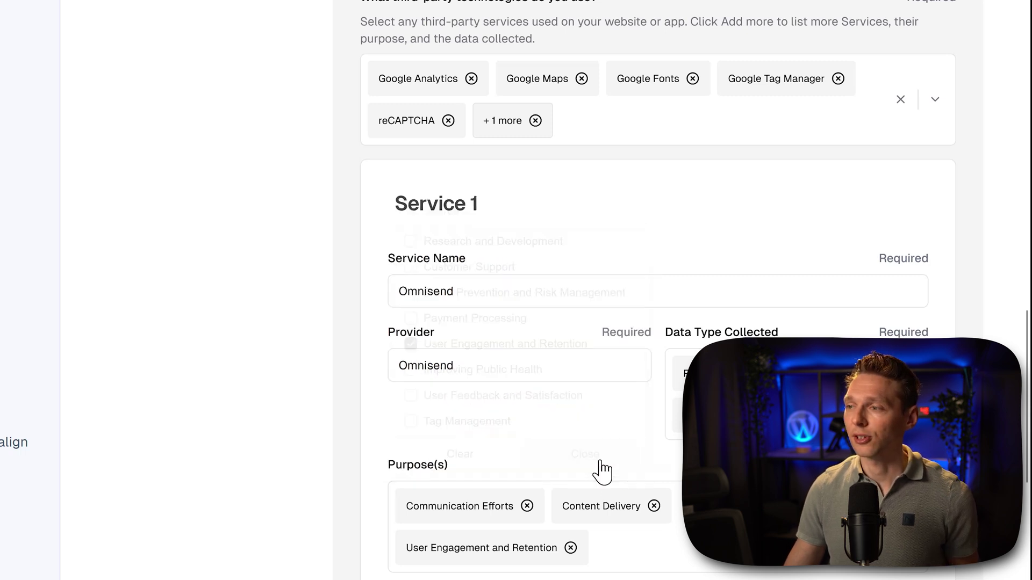
{"action": "scroll", "coordinate": [599, 463], "scroll_direction": "down", "scroll_amount": 2}
{"action": "scroll", "coordinate": [516, 575], "scroll_direction": "down", "scroll_amount": 3}
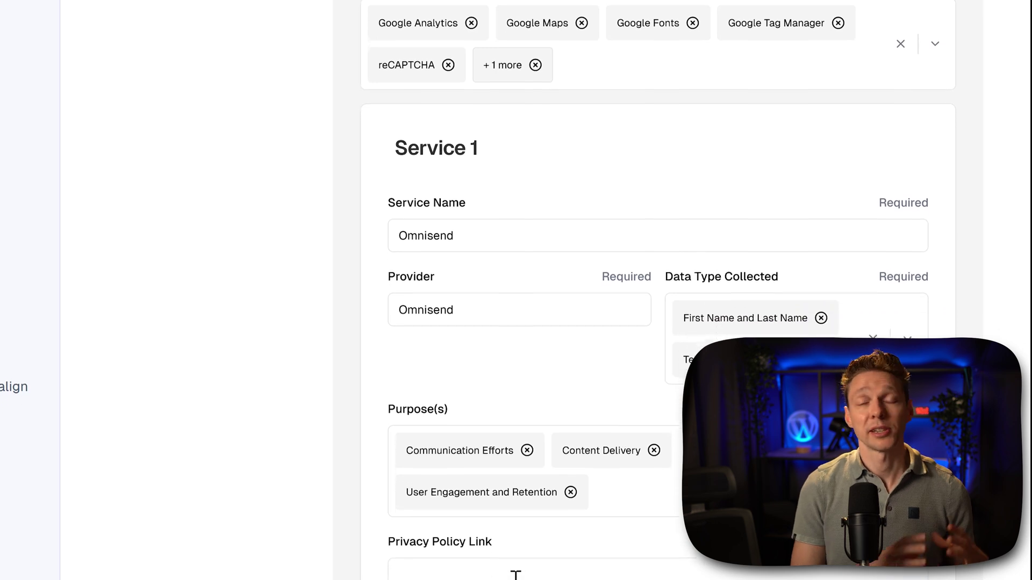
{"action": "left_click", "coordinate": [516, 534]}
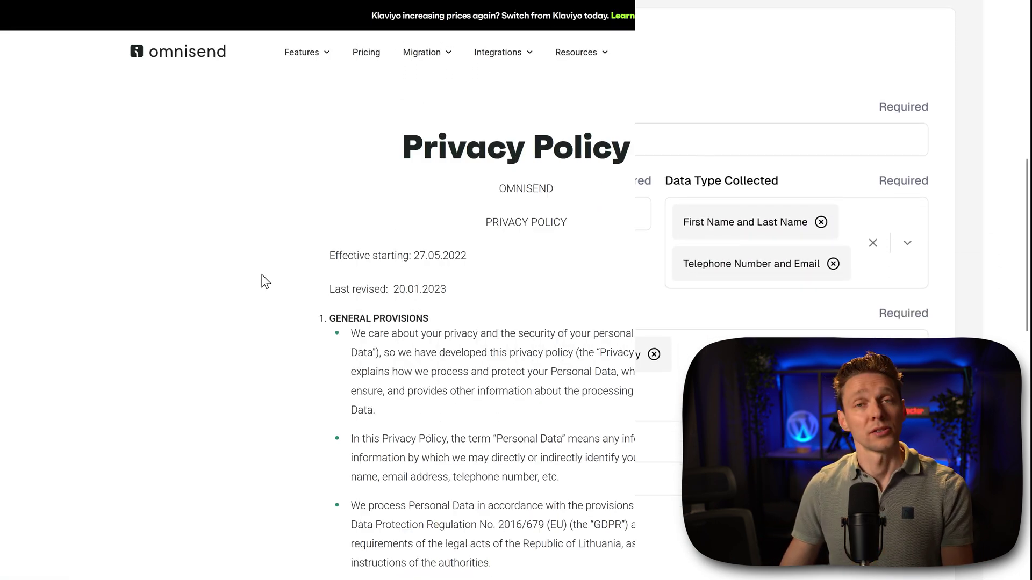
{"action": "mouse_move", "coordinate": [271, 2]}
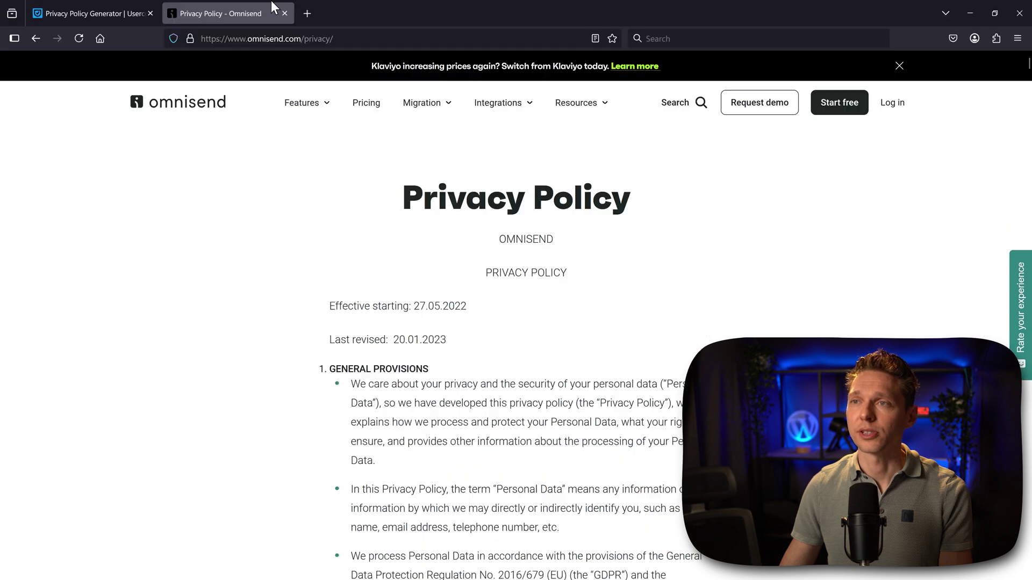
{"action": "left_click", "coordinate": [290, 39]}
{"action": "right_click", "coordinate": [267, 42]}
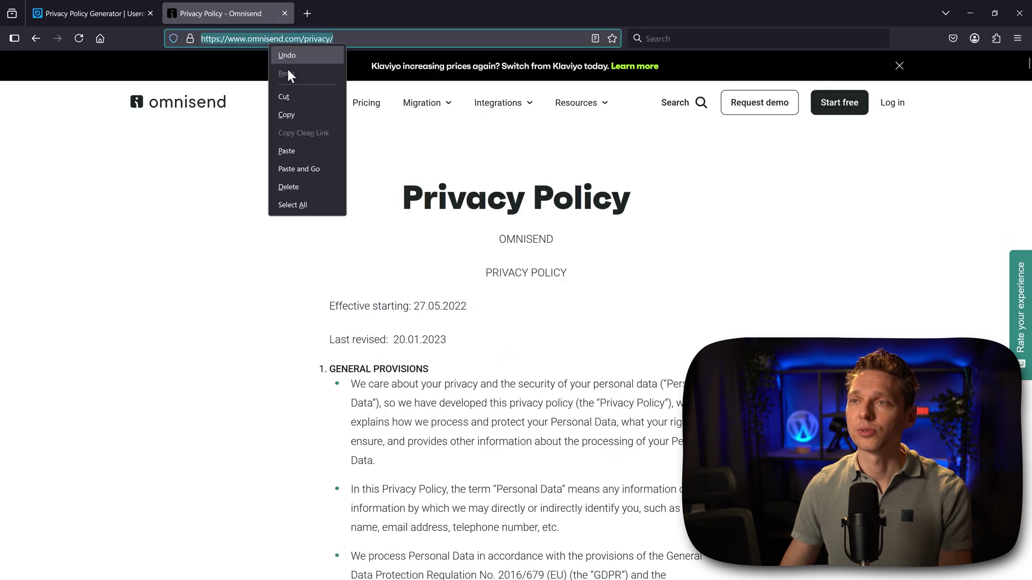
{"action": "left_click", "coordinate": [294, 114]}
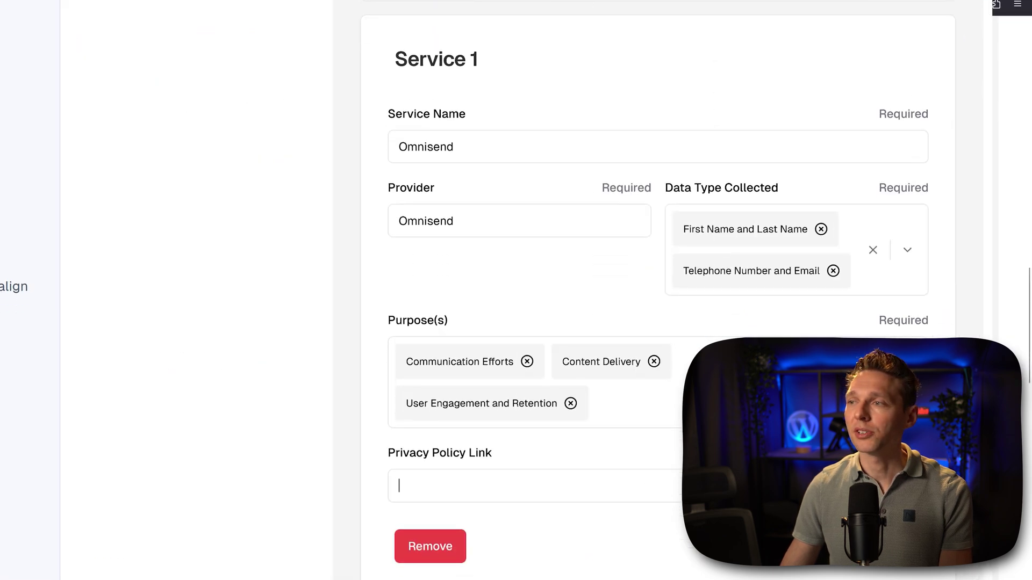
{"action": "left_click", "coordinate": [479, 471]}
{"action": "key", "text": "ctrl+v"}
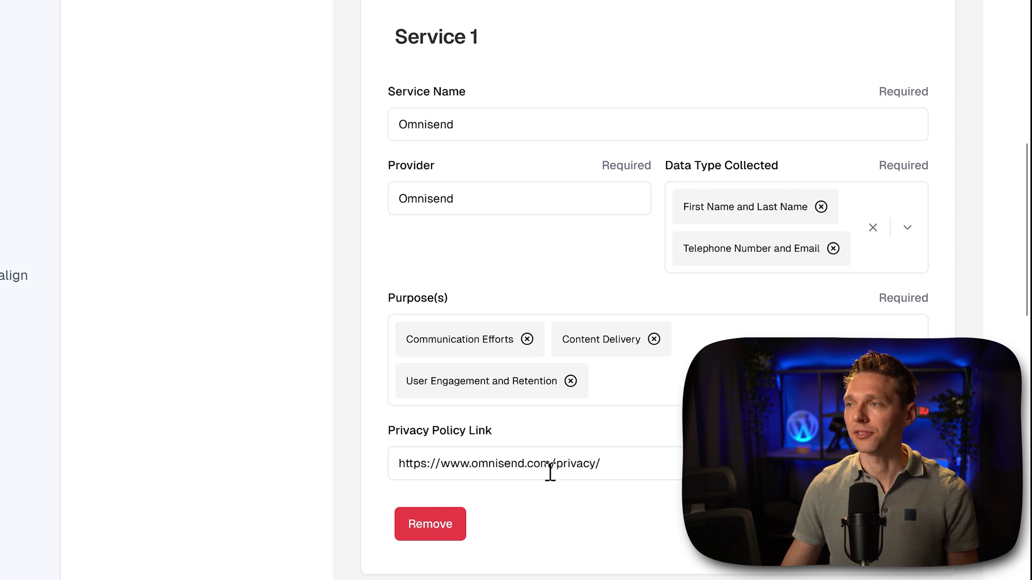
Declare that data is transferred to countries outside the EEA and that the website has no age requirements.
{"action": "middle_click", "coordinate": [672, 417]}
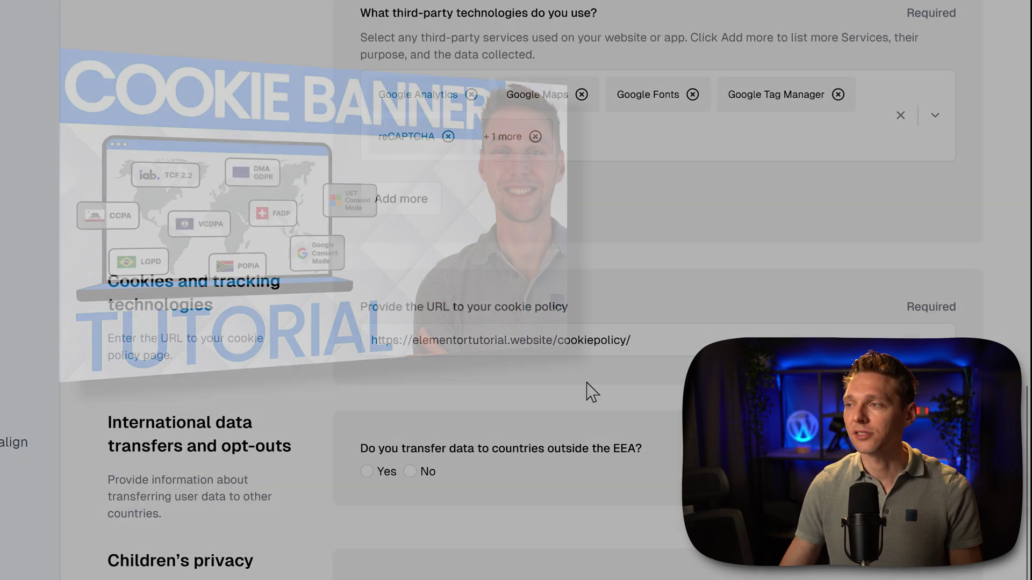
{"action": "middle_click", "coordinate": [681, 363]}
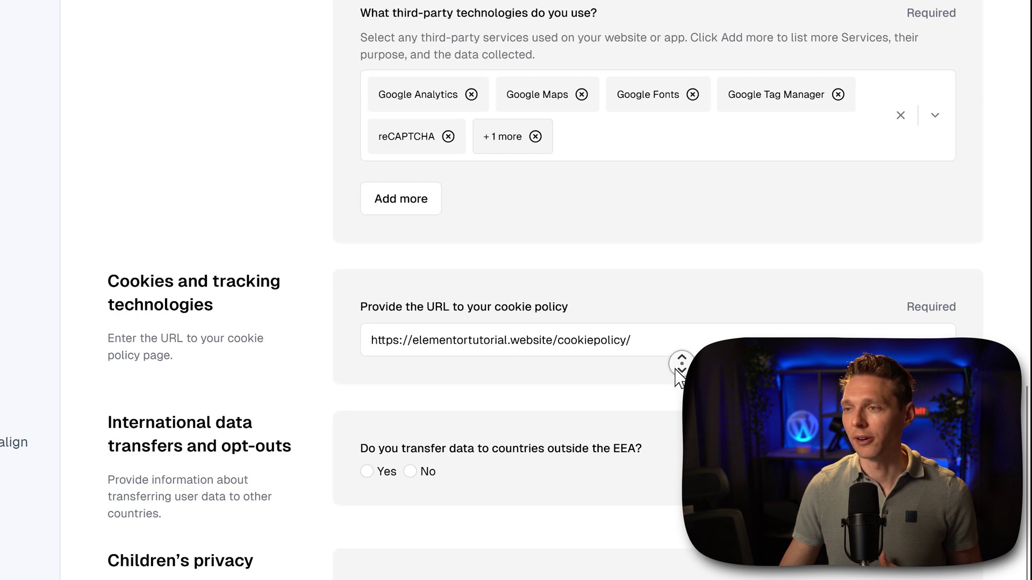
{"action": "scroll", "coordinate": [658, 301], "scroll_direction": "down", "scroll_amount": 4}
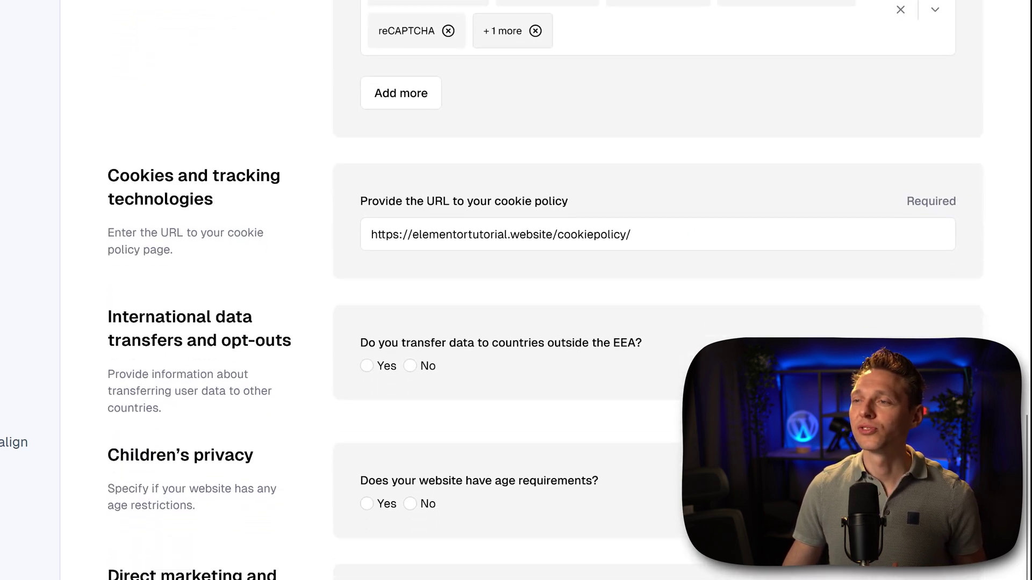
{"action": "scroll", "coordinate": [545, 285], "scroll_direction": "down", "scroll_amount": 2}
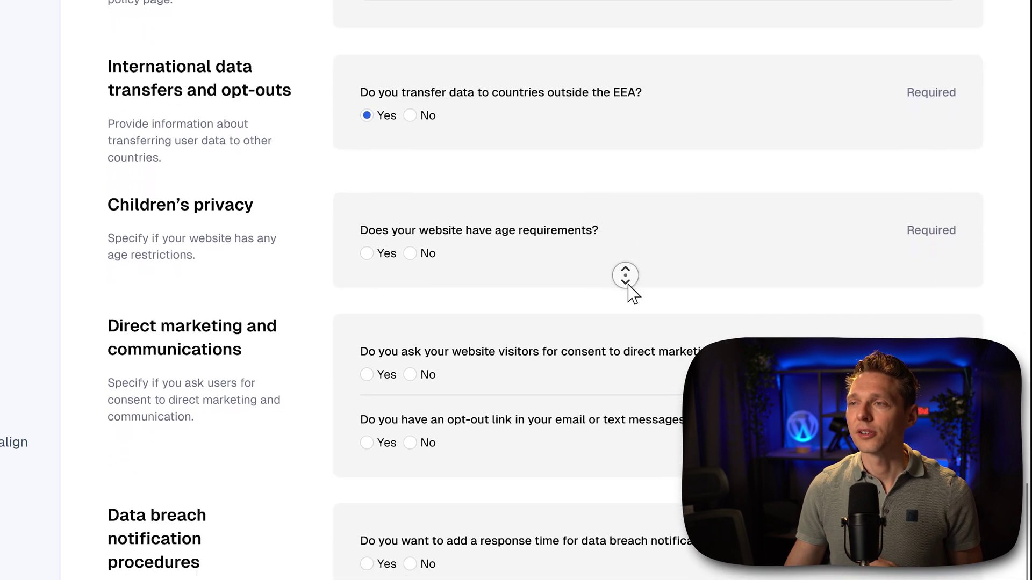
{"action": "middle_click", "coordinate": [629, 293]}
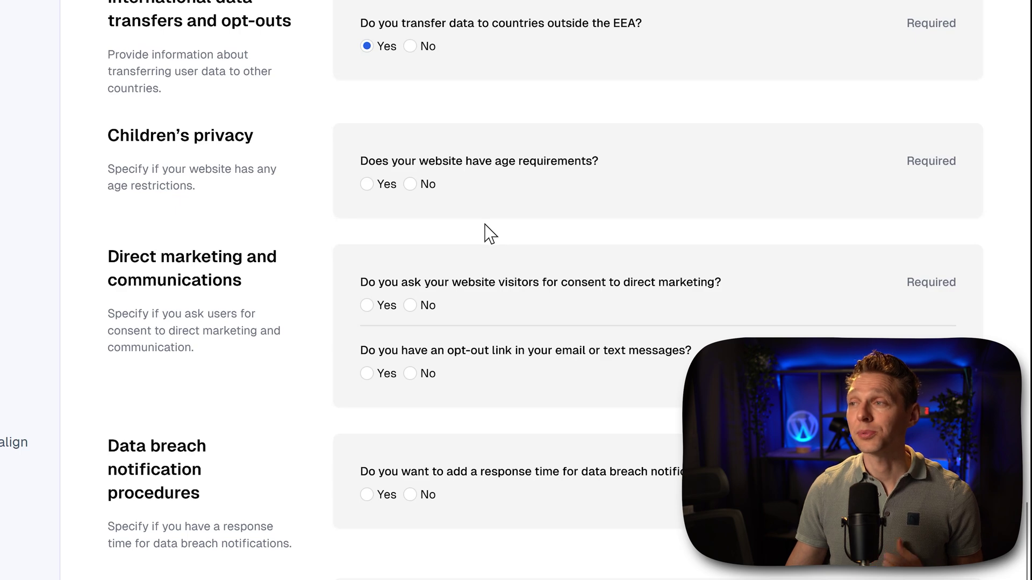
{"action": "middle_click", "coordinate": [625, 224]}
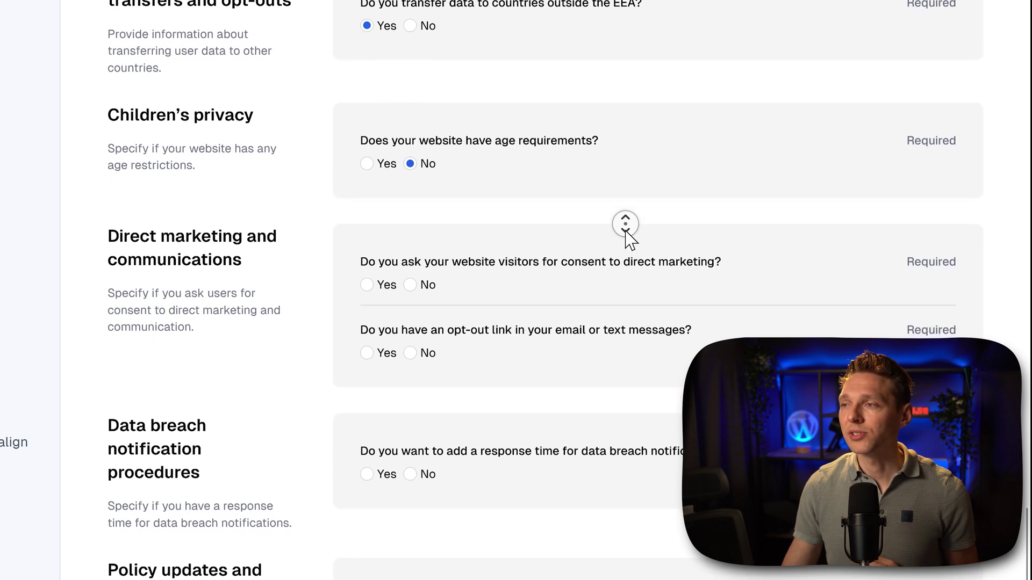
Declare that visitors are asked for consent to Email and SMS direct marketing, and that messages include an opt-out link.
{"action": "middle_click", "coordinate": [625, 234]}
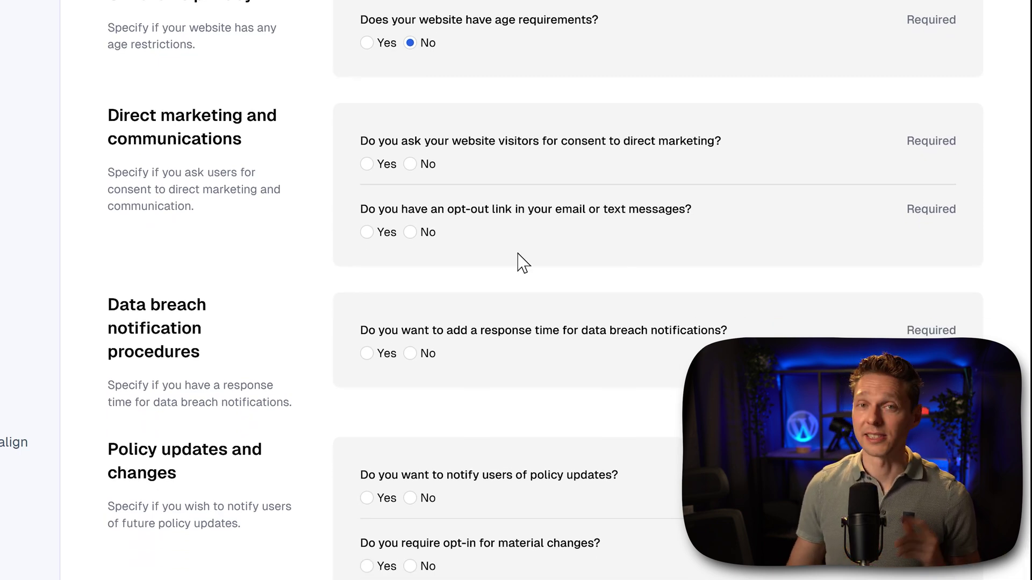
{"action": "left_click", "coordinate": [367, 164]}
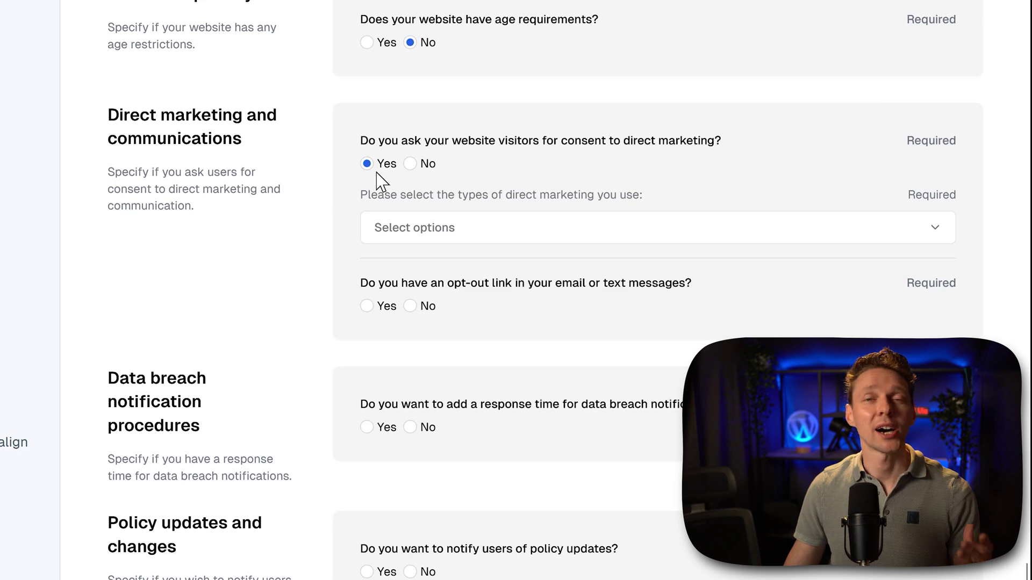
{"action": "left_click", "coordinate": [417, 236]}
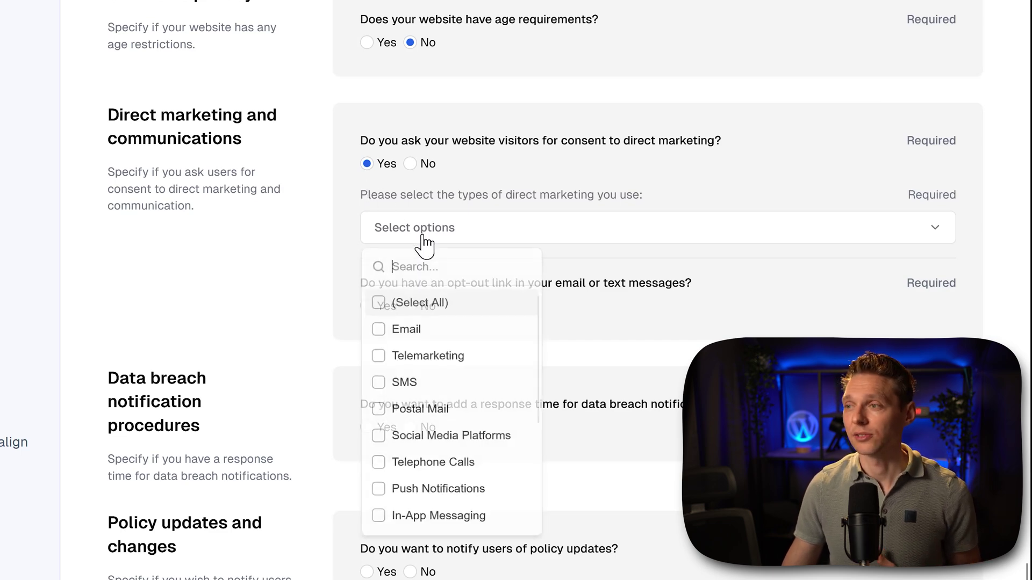
{"action": "left_click", "coordinate": [387, 330]}
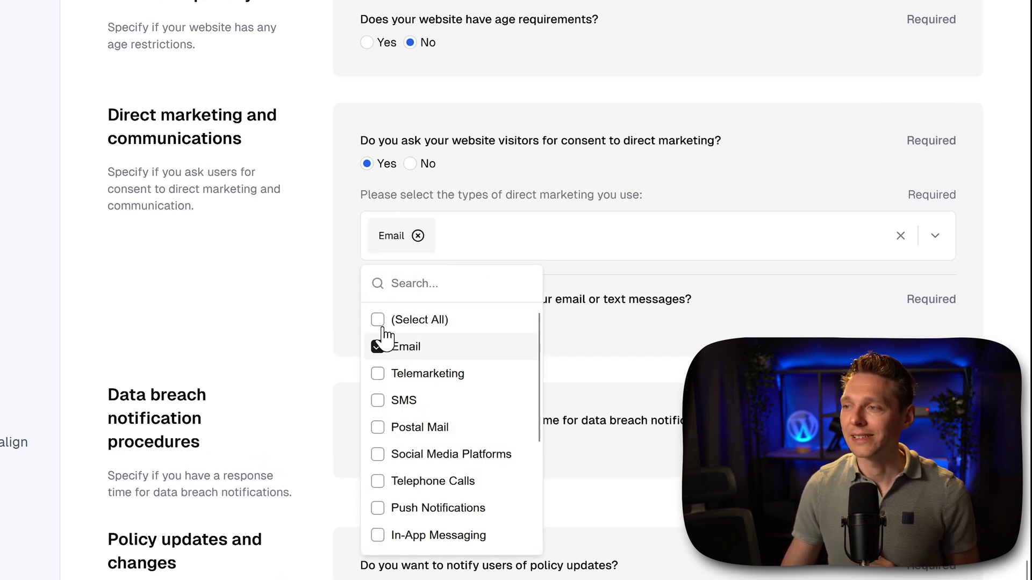
{"action": "left_click", "coordinate": [381, 404]}
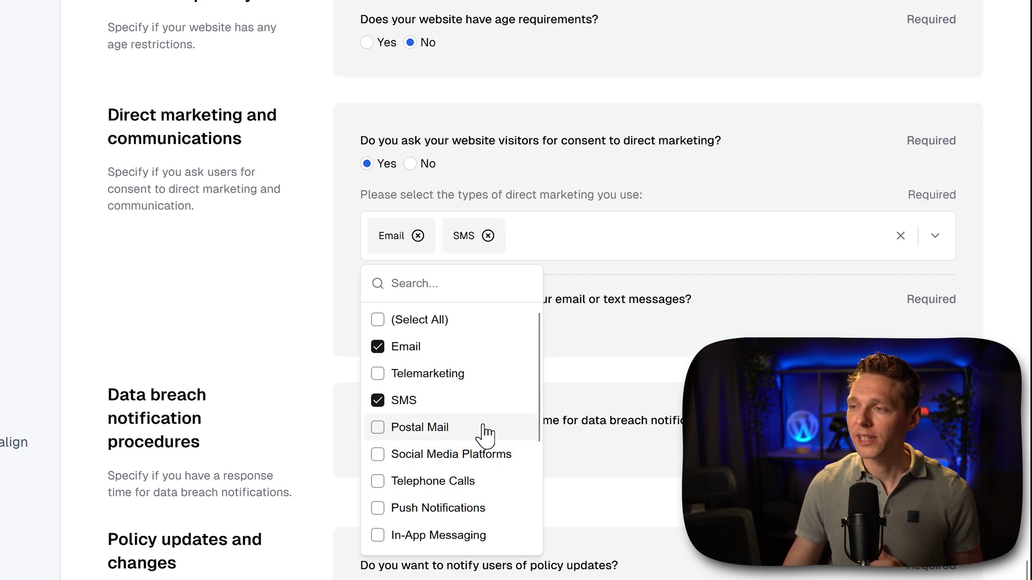
{"action": "left_click_drag", "start_coordinate": [539, 373], "coordinate": [538, 468]}
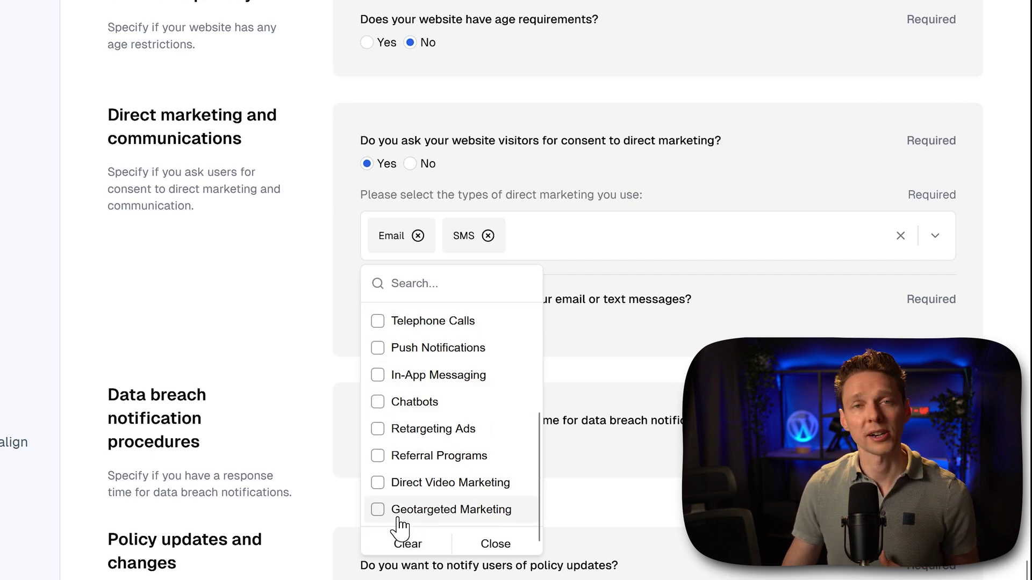
{"action": "left_click", "coordinate": [493, 544]}
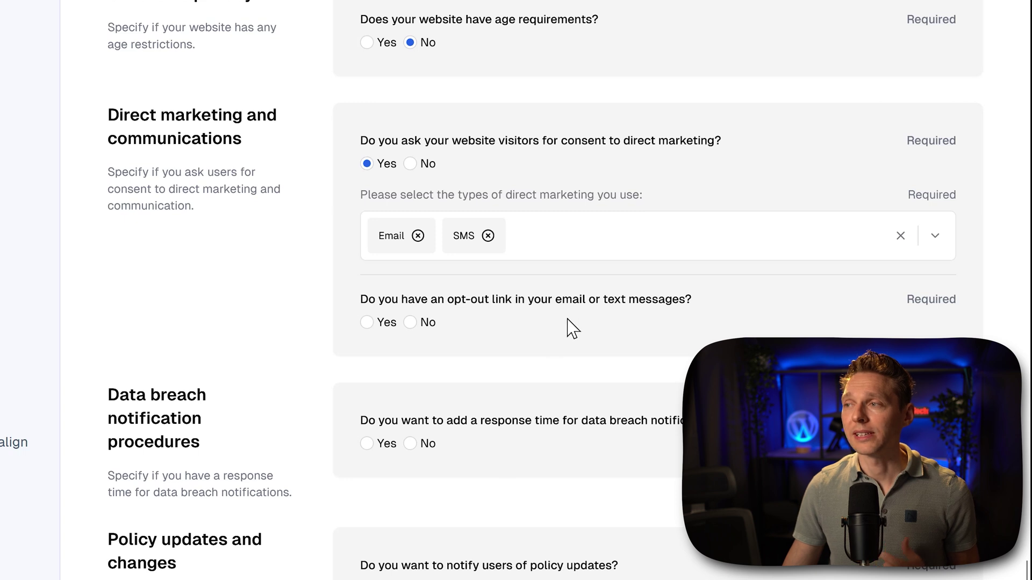
{"action": "left_click", "coordinate": [368, 323]}
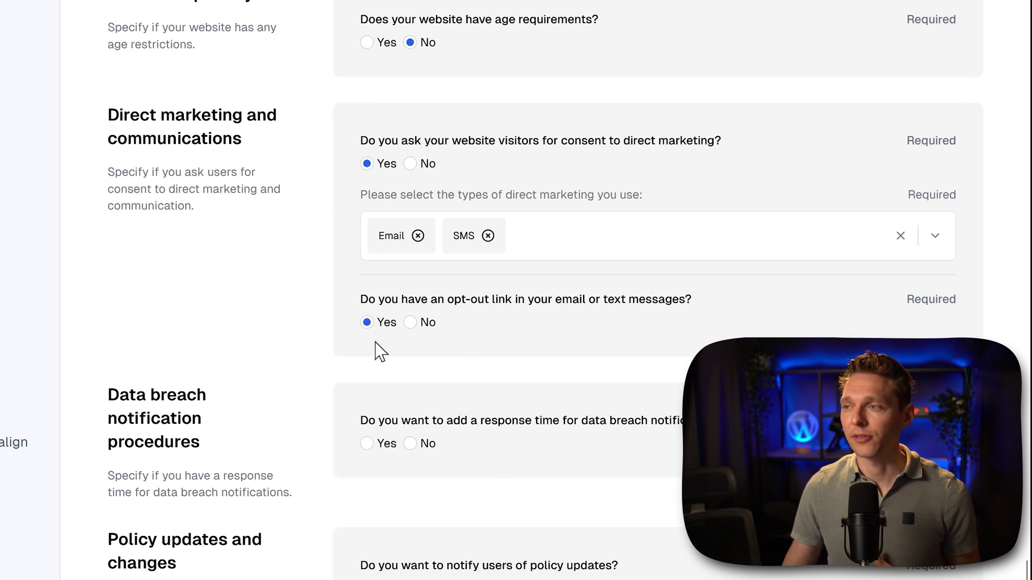
Enable a response time for data breach notifications and set it to 31 Days.
{"action": "middle_click", "coordinate": [606, 334]}
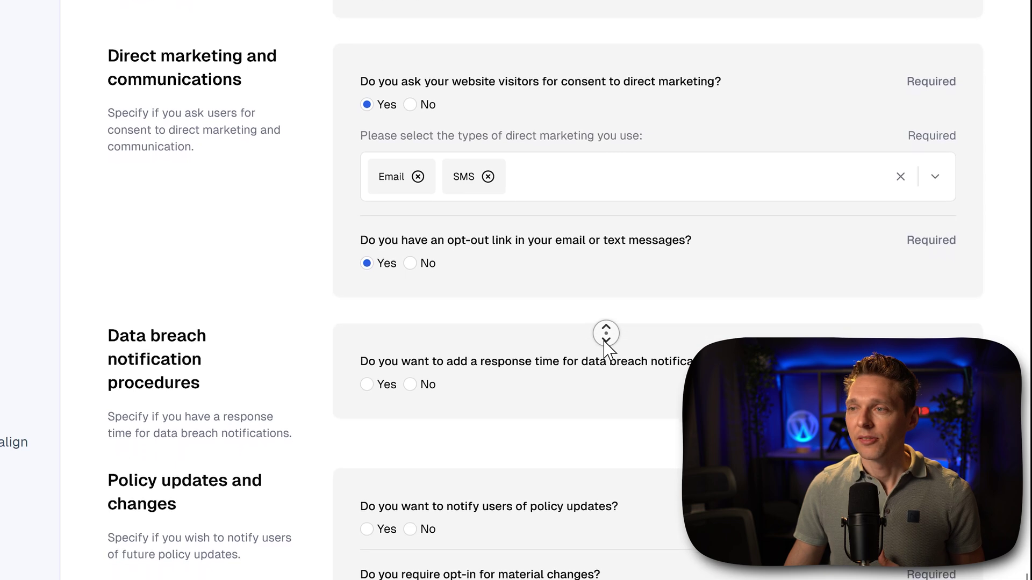
{"action": "middle_click", "coordinate": [568, 339]}
{"action": "middle_click", "coordinate": [566, 339]}
{"action": "middle_click", "coordinate": [564, 350]}
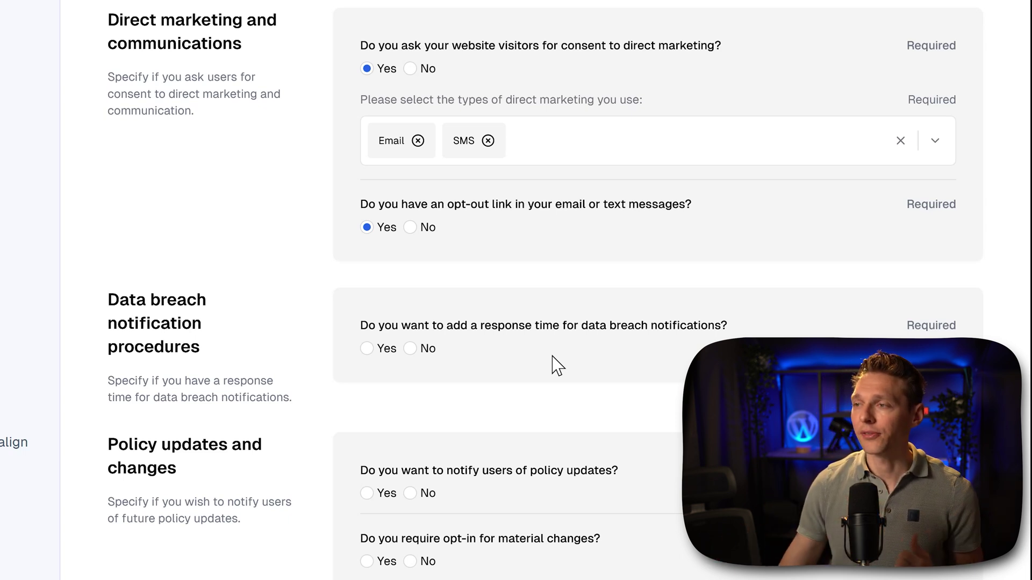
{"action": "left_click", "coordinate": [367, 349]}
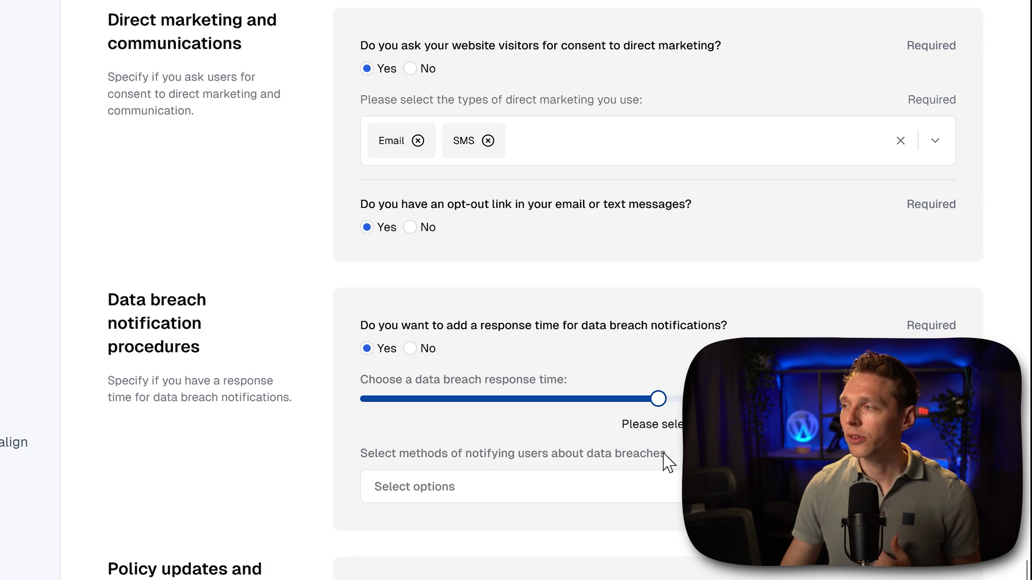
{"action": "left_click_drag", "start_coordinate": [655, 404], "coordinate": [801, 399]}
{"action": "left_click_drag", "start_coordinate": [682, 401], "coordinate": [668, 402]}
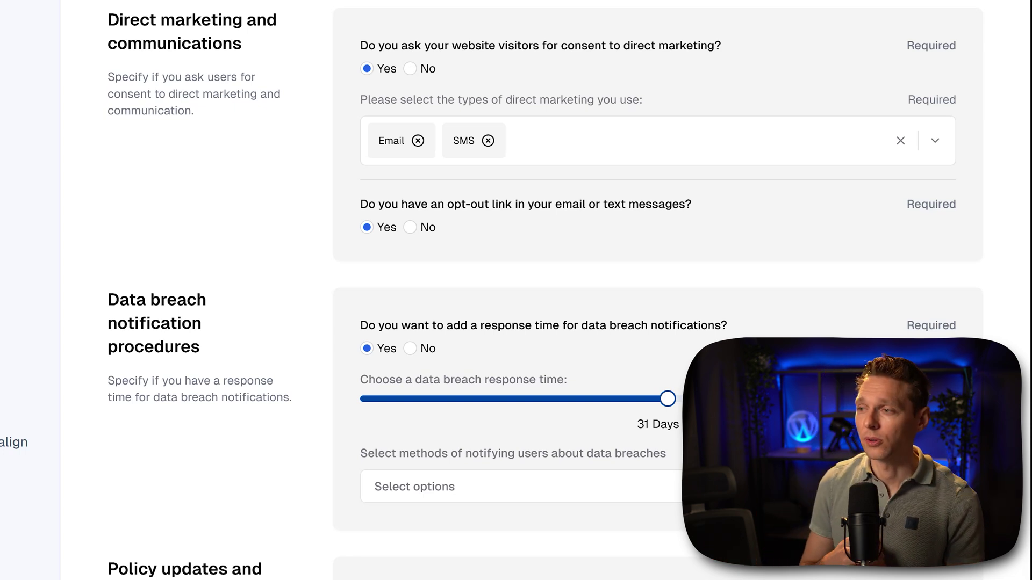
Select Email Notification as the method of notifying users about data breaches.
{"action": "left_click", "coordinate": [526, 491]}
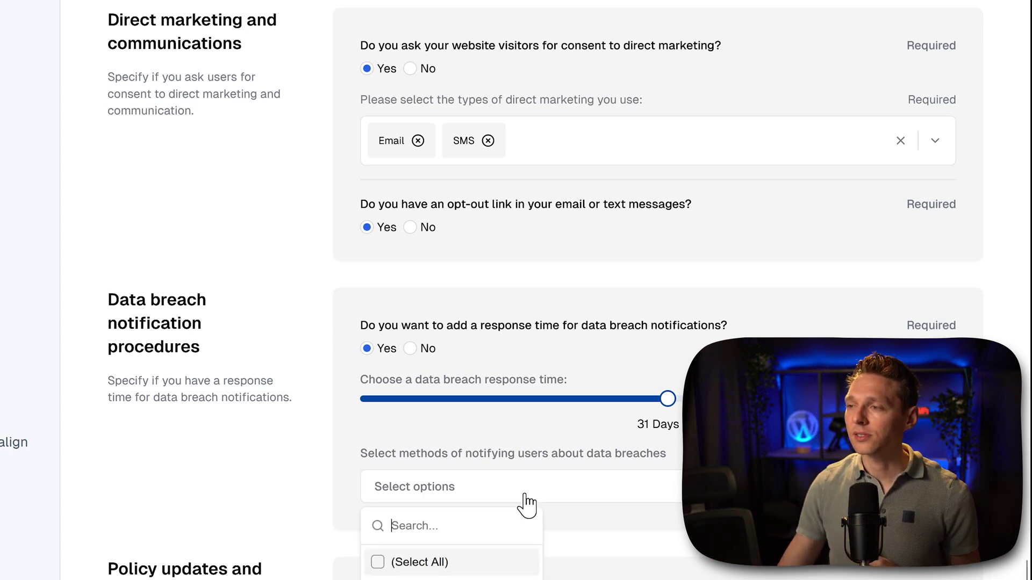
{"action": "left_click", "coordinate": [419, 579]}
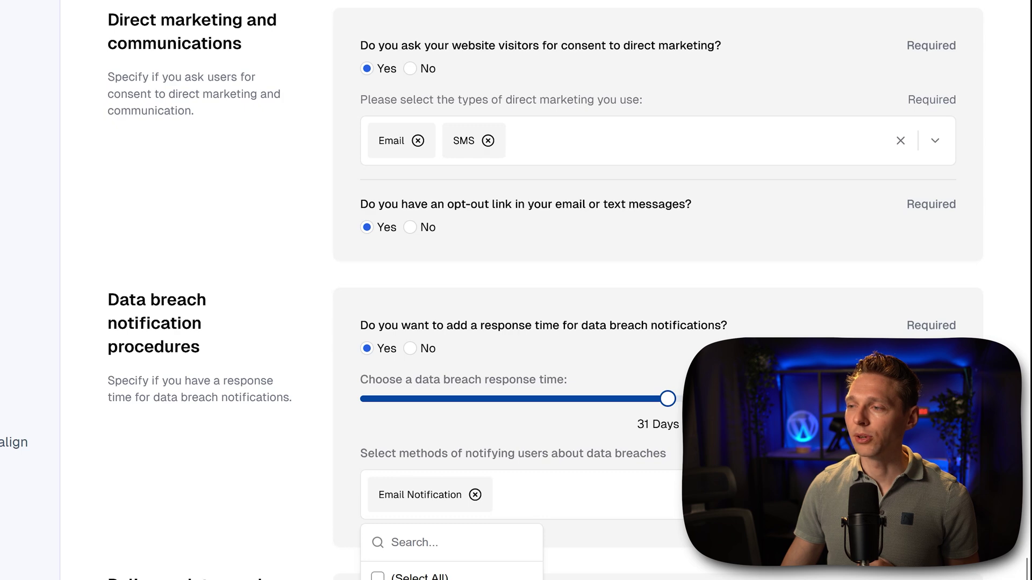
{"action": "left_click", "coordinate": [553, 576]}
Decline both user notification of policy updates and required opt-in for material changes, and generate the privacy policy.
{"action": "middle_click", "coordinate": [593, 547]}
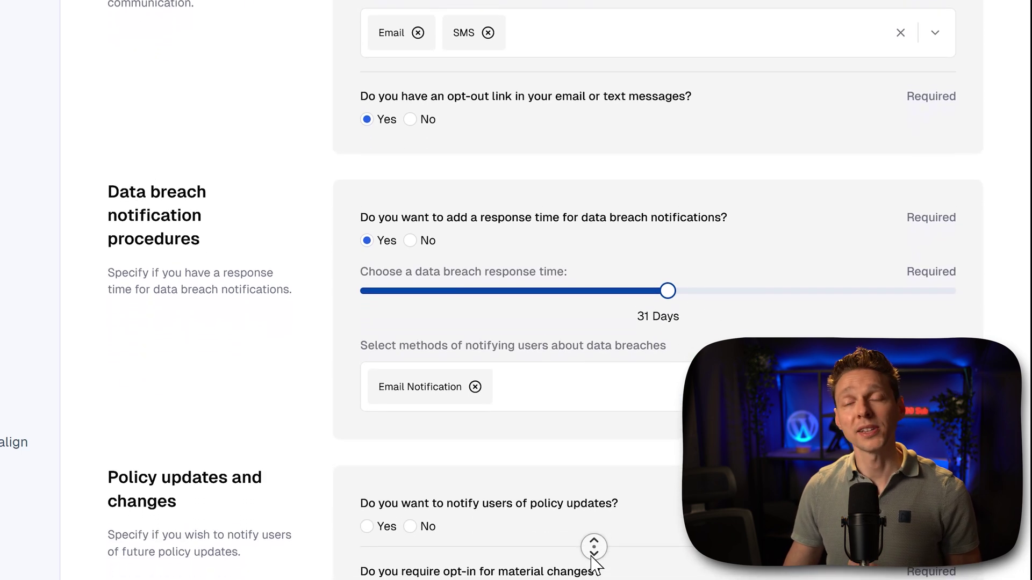
{"action": "middle_click", "coordinate": [591, 557]}
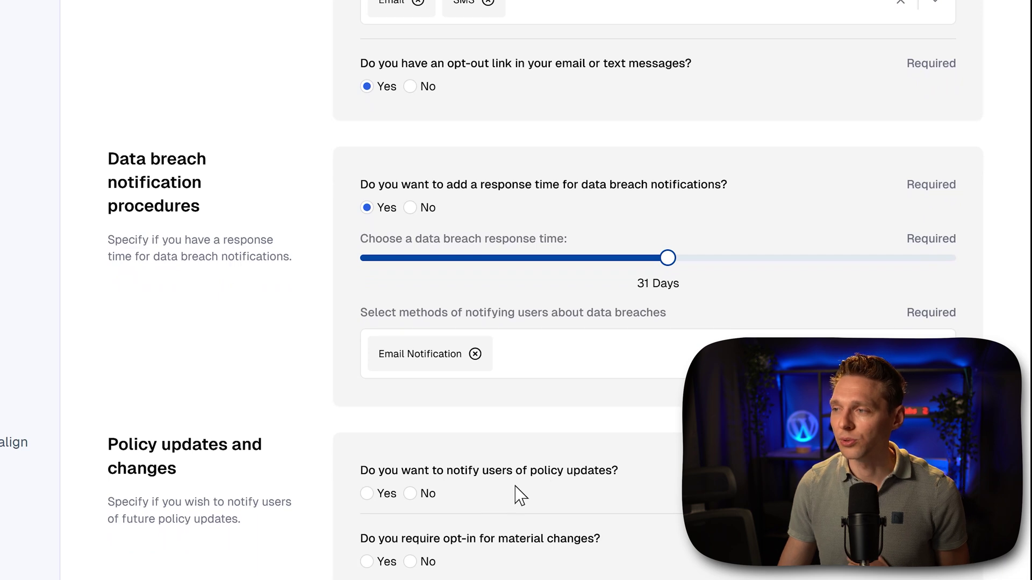
{"action": "scroll", "coordinate": [457, 476], "scroll_direction": "down", "scroll_amount": 1}
{"action": "left_click", "coordinate": [436, 472]}
{"action": "scroll", "coordinate": [516, 484], "scroll_direction": "down", "scroll_amount": 3}
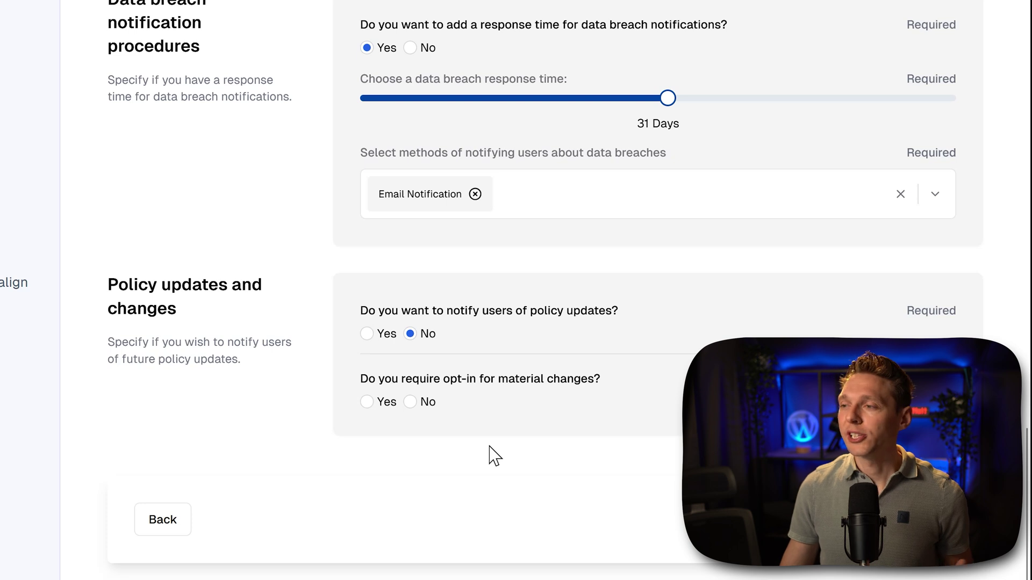
{"action": "left_click", "coordinate": [410, 403]}
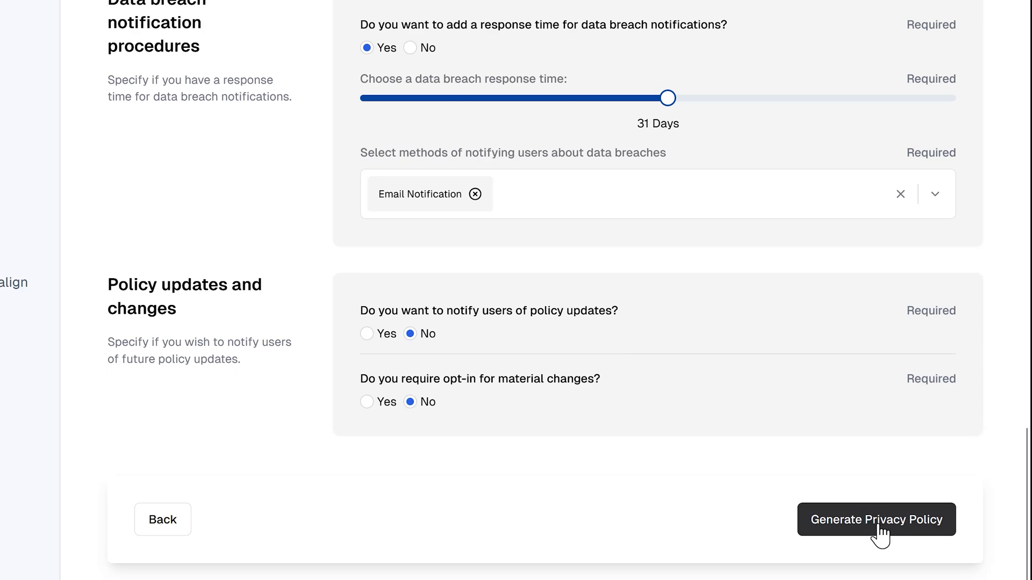
{"action": "left_click", "coordinate": [874, 533]}
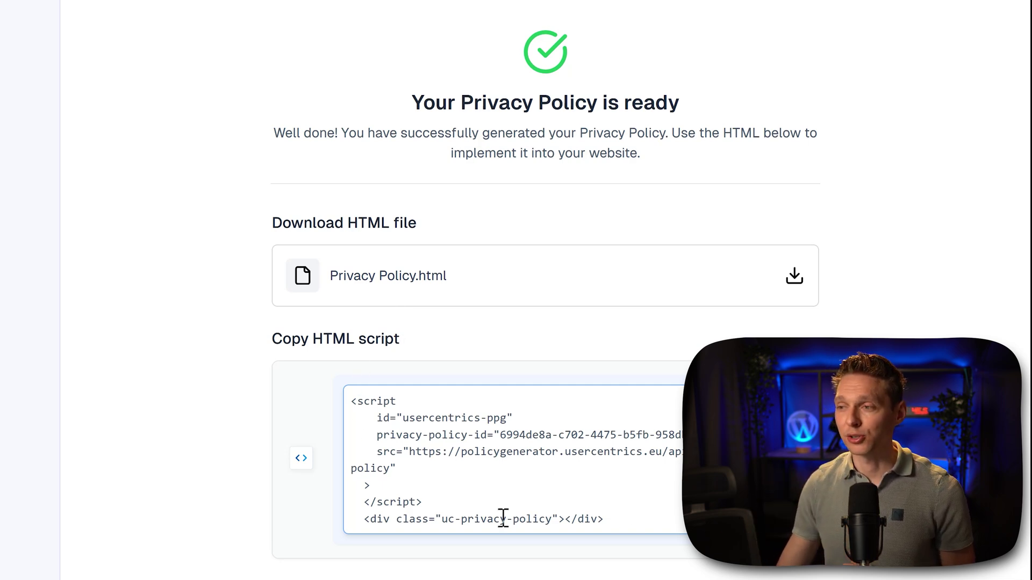
Copy the generated privacy policy's HTML script and return to the dashboard to open the White Diamond policy's additional options.
{"action": "key", "text": "ctrl+a"}
{"action": "right_click", "coordinate": [411, 428]}
{"action": "left_click", "coordinate": [460, 447]}
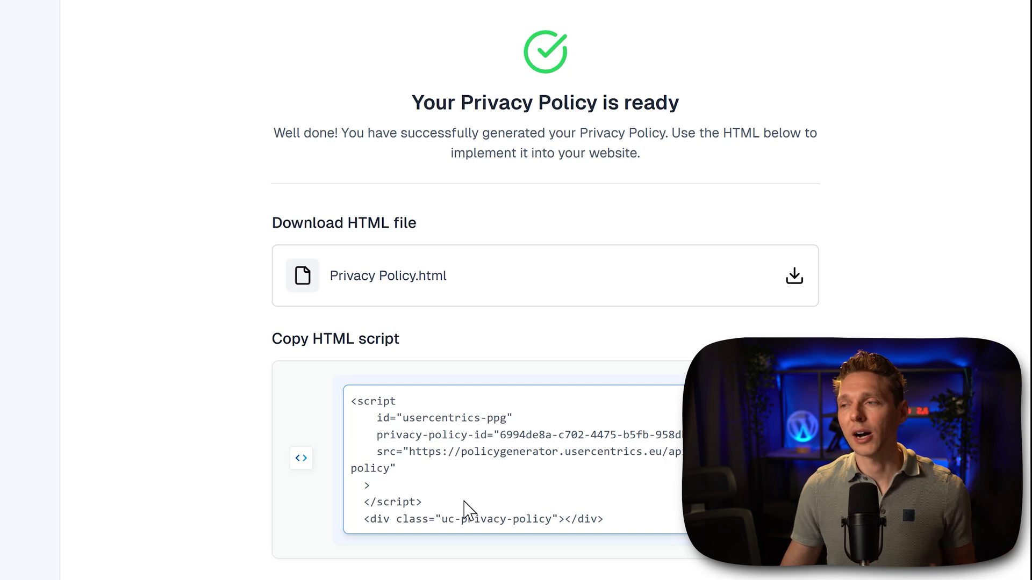
{"action": "left_click_drag", "start_coordinate": [571, 514], "coordinate": [349, 401]}
{"action": "left_click", "coordinate": [460, 479]}
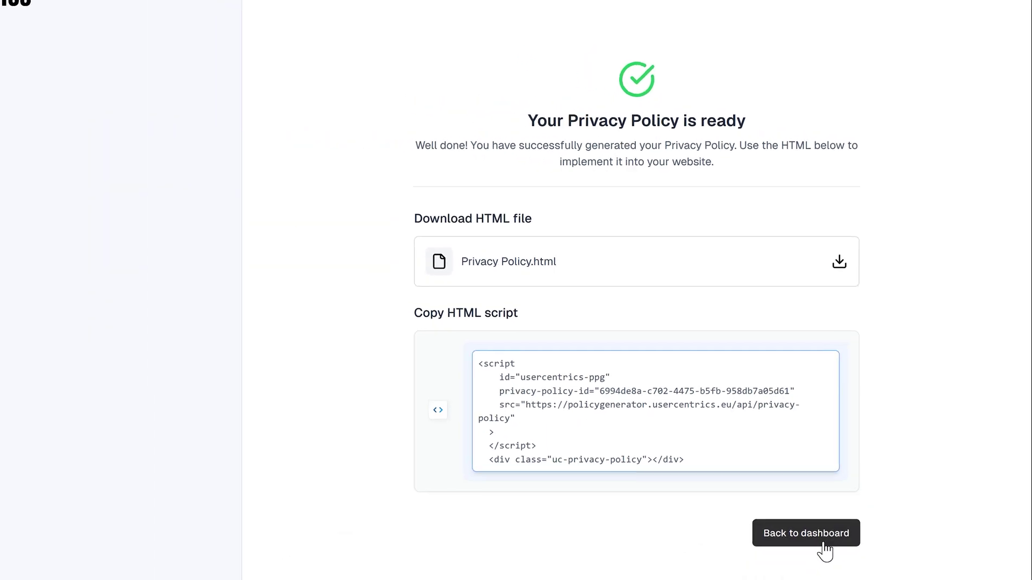
{"action": "left_click", "coordinate": [852, 505]}
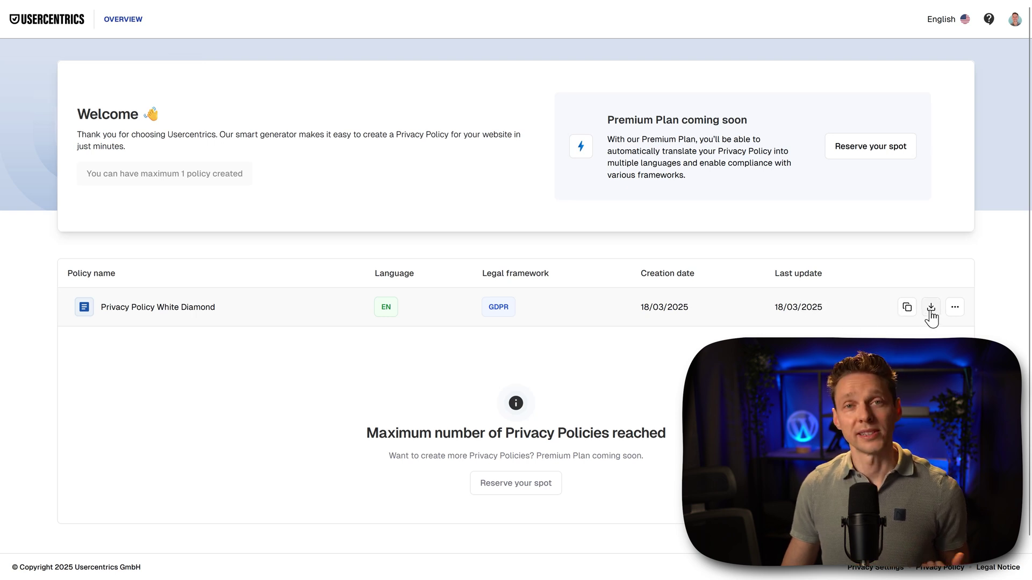
{"action": "left_click", "coordinate": [954, 308]}
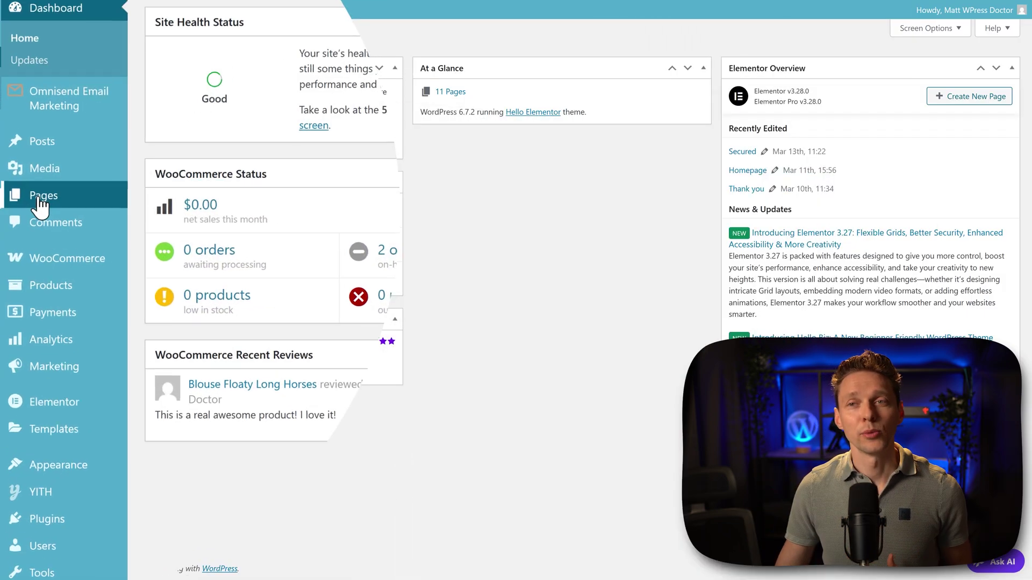
In WordPress, open the draft Privacy Policy page and edit it with Elementor.
{"action": "mouse_move", "coordinate": [29, 198]}
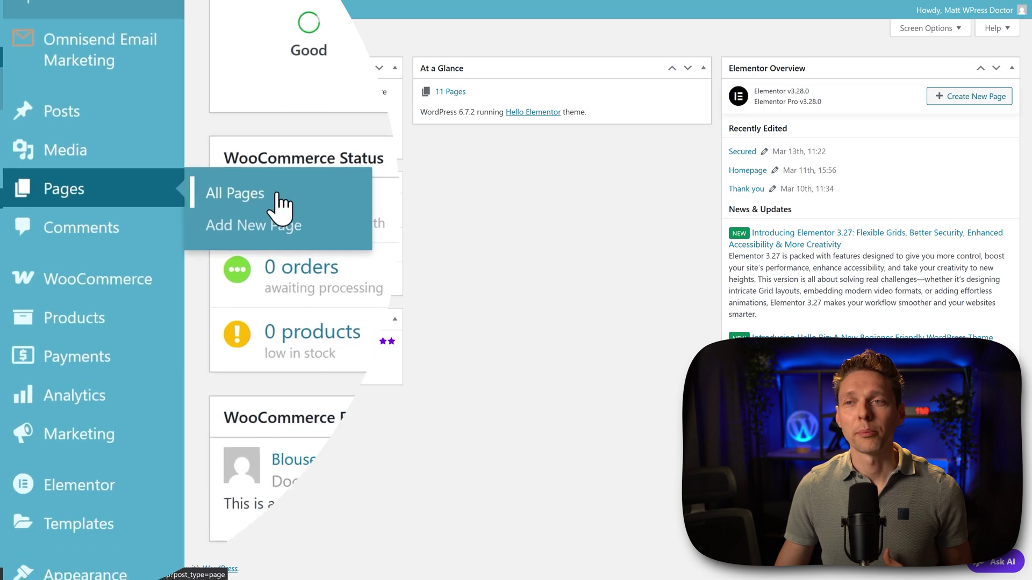
{"action": "left_click", "coordinate": [290, 195]}
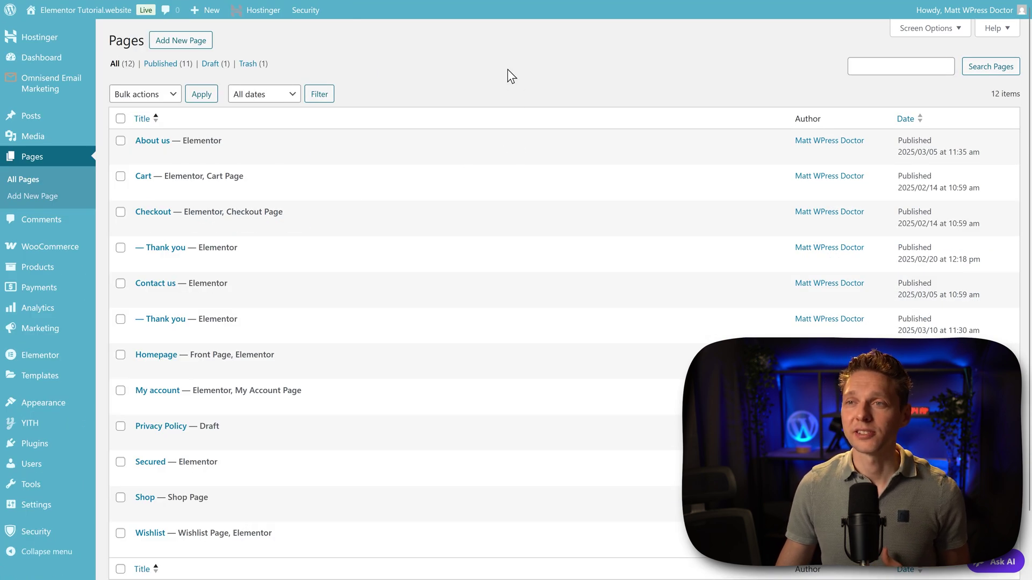
{"action": "scroll", "coordinate": [503, 73], "scroll_direction": "down", "scroll_amount": 1}
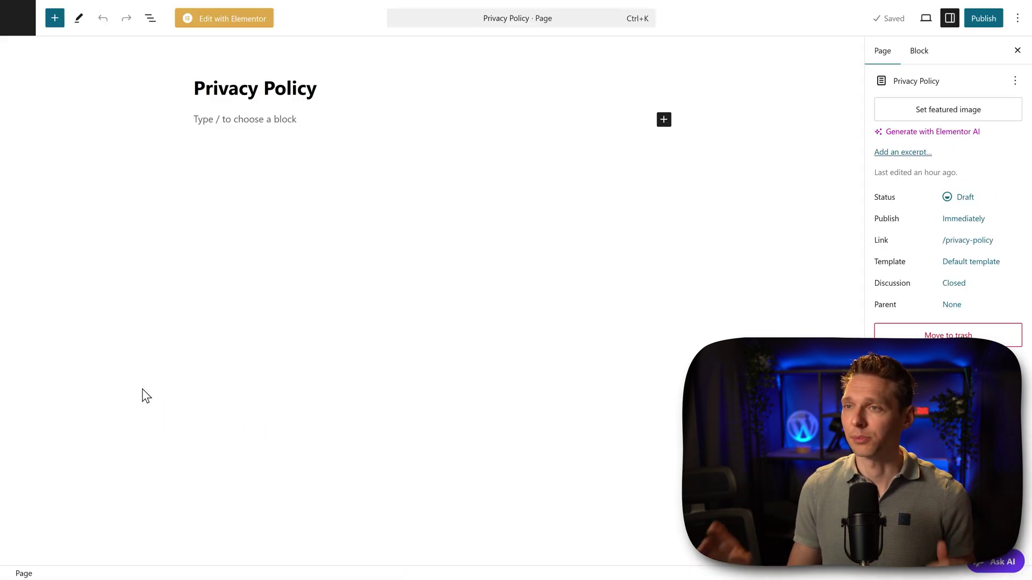
{"action": "left_click", "coordinate": [220, 24]}
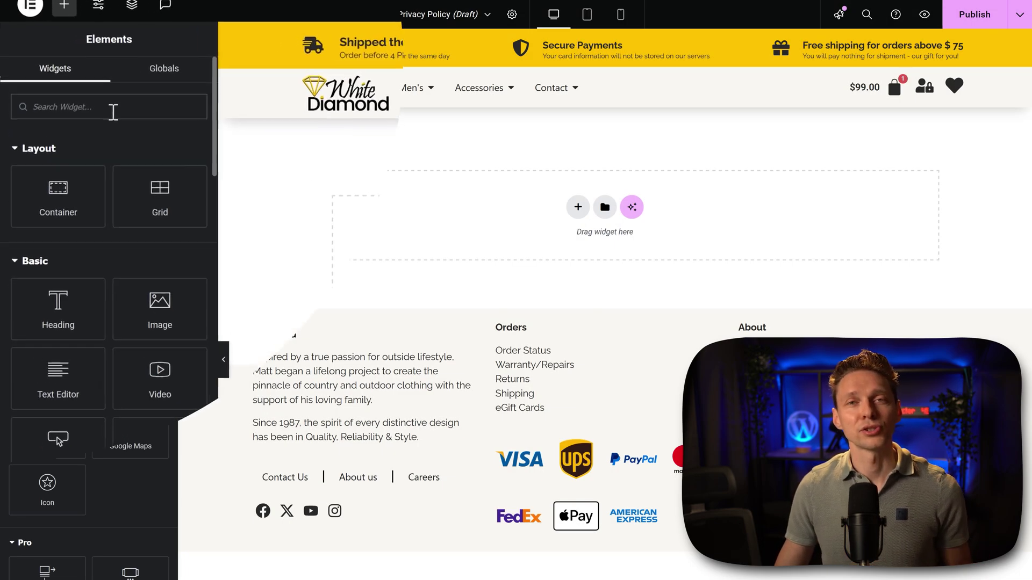
Add a Text Editor widget to the empty page area and switch its content to Text (code) mode.
{"action": "type", "text": "text"}
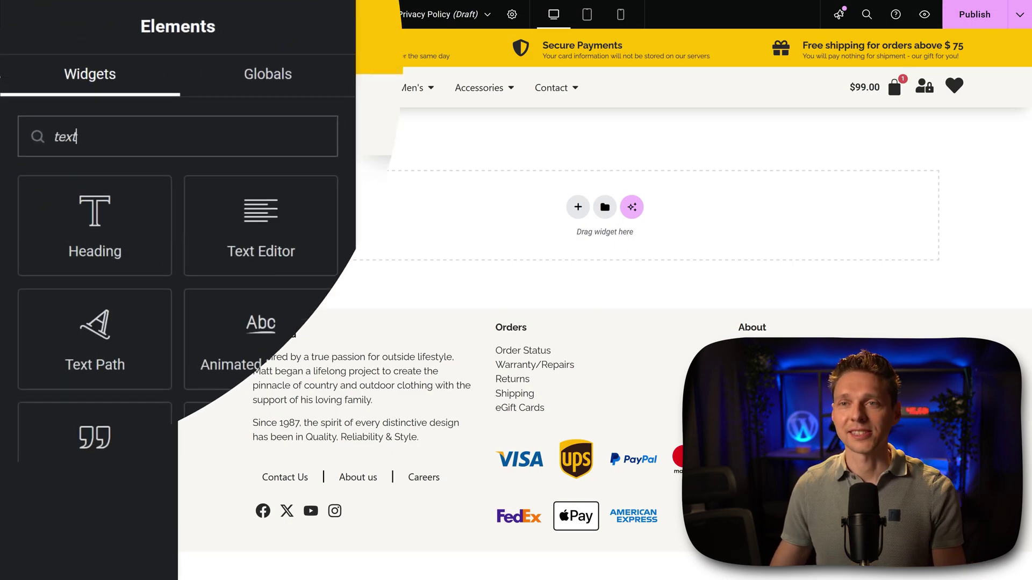
{"action": "left_click_drag", "start_coordinate": [228, 245], "coordinate": [435, 222]}
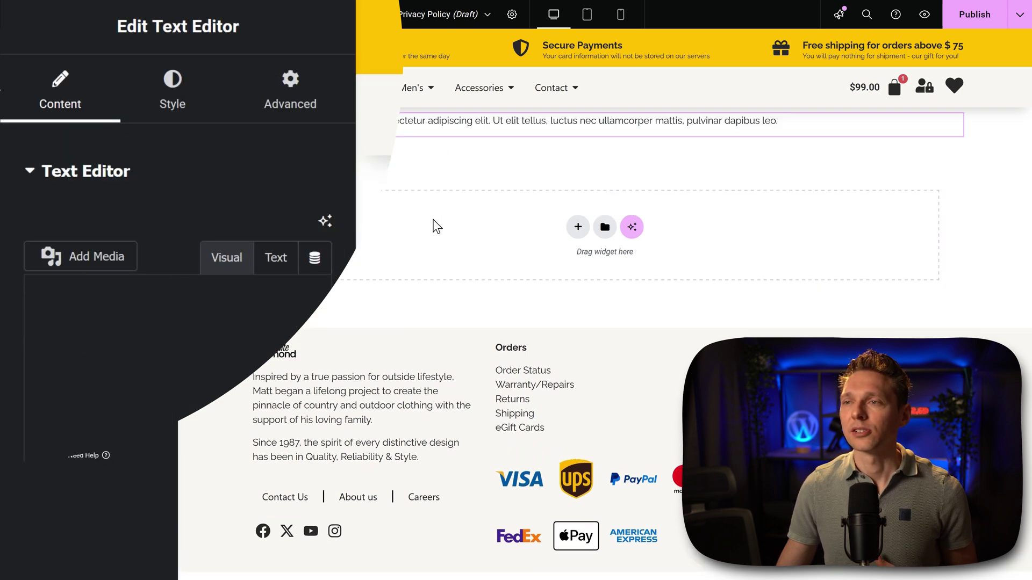
{"action": "left_click", "coordinate": [276, 258]}
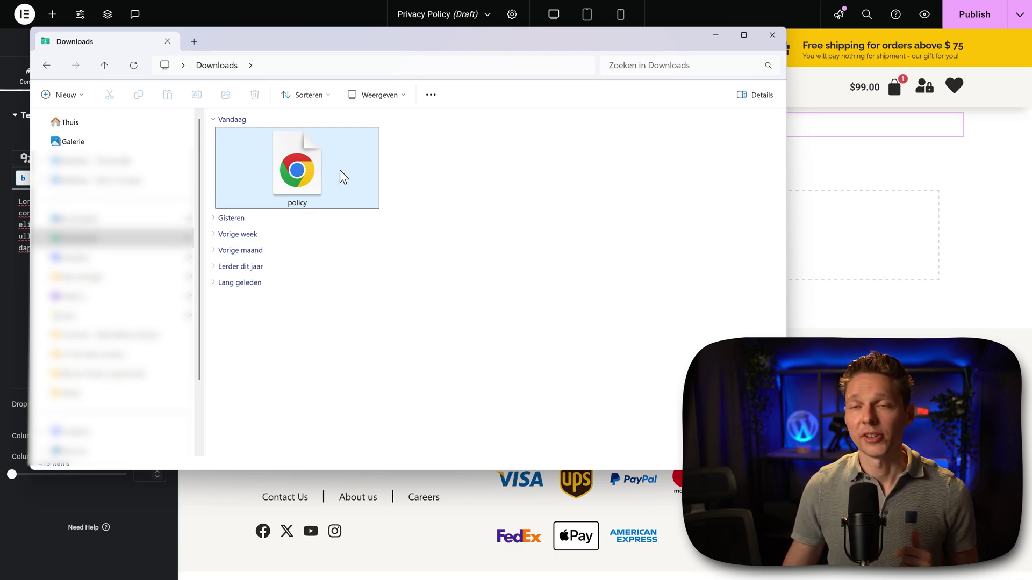
Open the downloaded policy file from the Downloads folder in Notepad (Kladblok).
{"action": "right_click", "coordinate": [313, 179]}
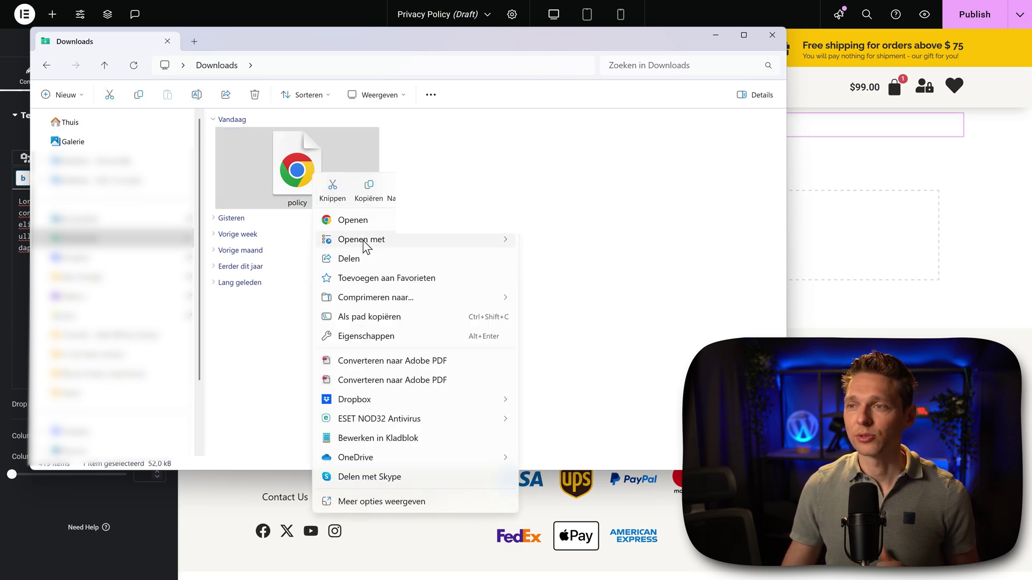
{"action": "mouse_move", "coordinate": [365, 247]}
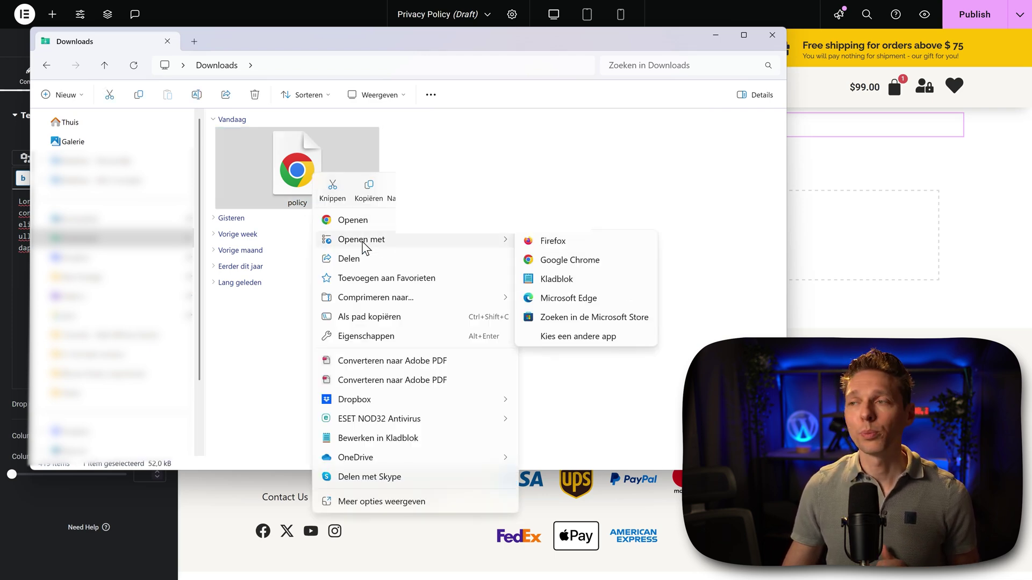
{"action": "left_click", "coordinate": [556, 279]}
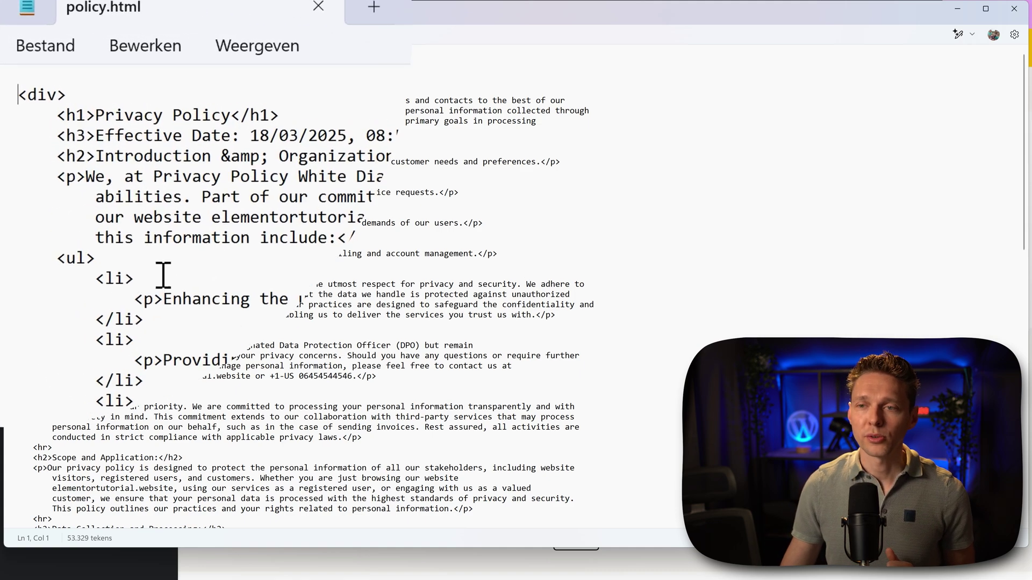
Delete the opening <div> tag at the start of policy.html and the closing </div> tag at its end.
{"action": "left_click_drag", "start_coordinate": [81, 92], "coordinate": [7, 98]}
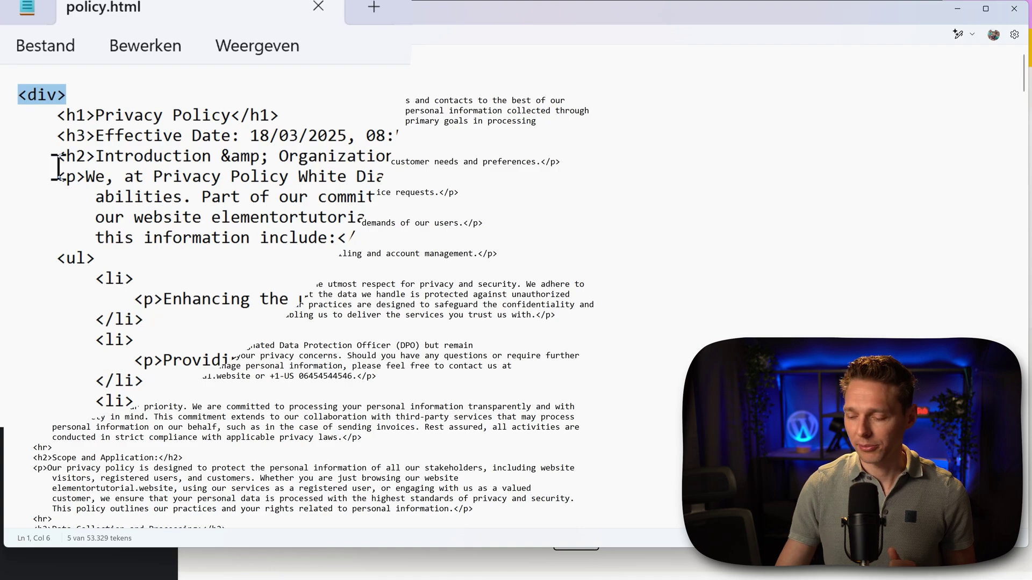
{"action": "key", "text": "Delete"}
{"action": "key", "text": "Delete"}
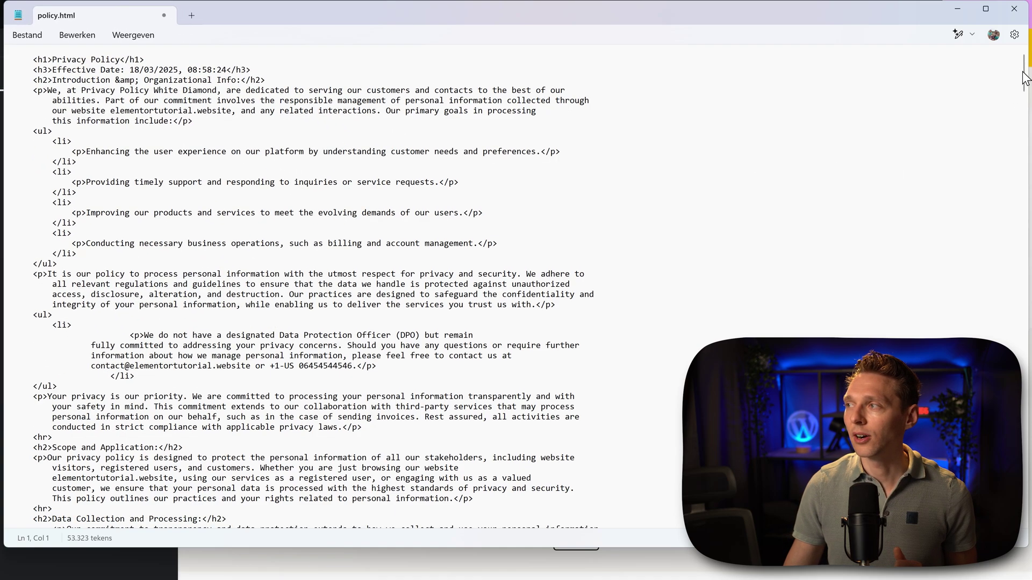
{"action": "left_click_drag", "start_coordinate": [1023, 75], "coordinate": [1013, 311]}
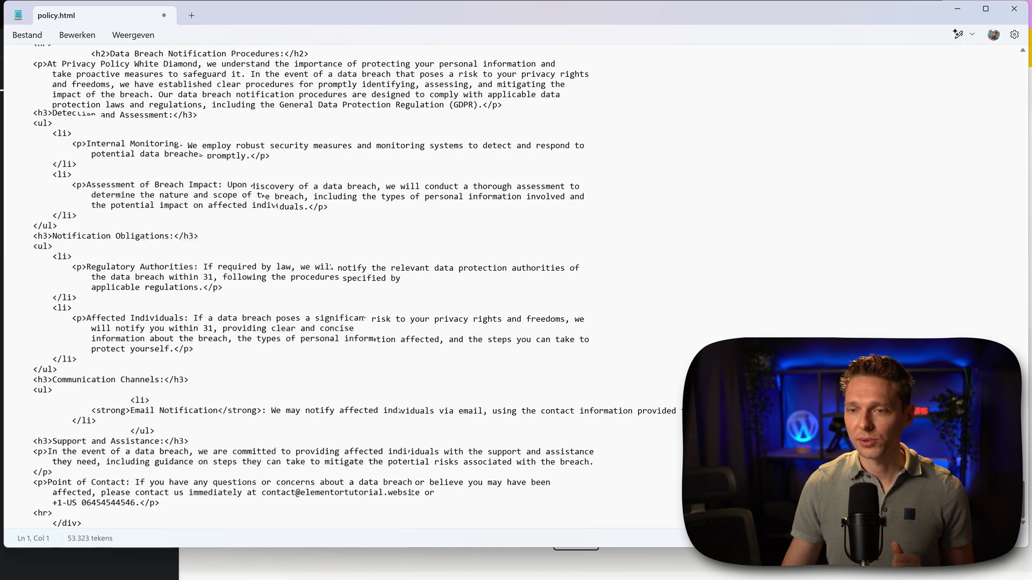
{"action": "left_click_drag", "start_coordinate": [113, 526], "coordinate": [59, 527]}
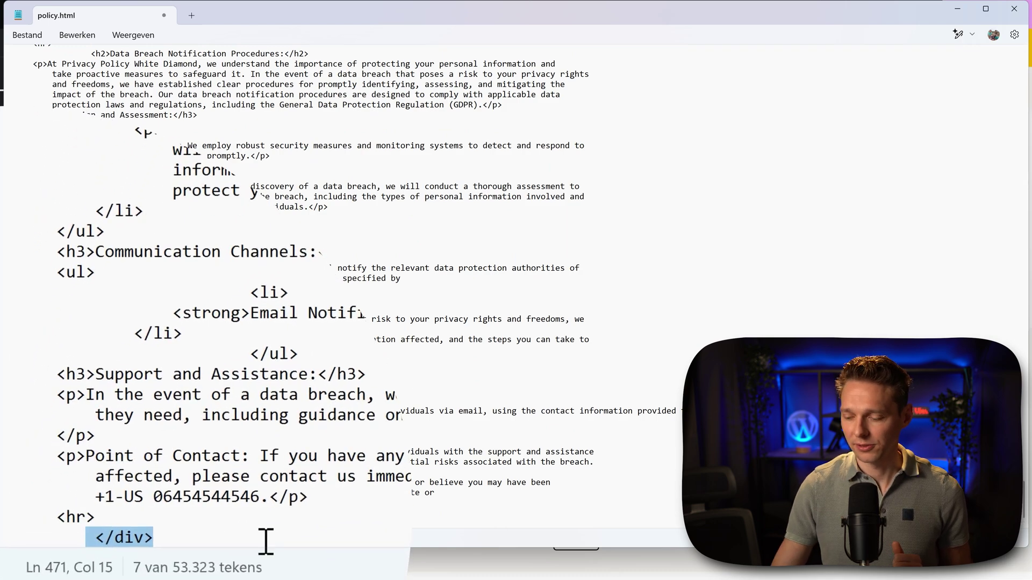
{"action": "key", "text": "BackSpace"}
{"action": "key", "text": "BackSpace"}
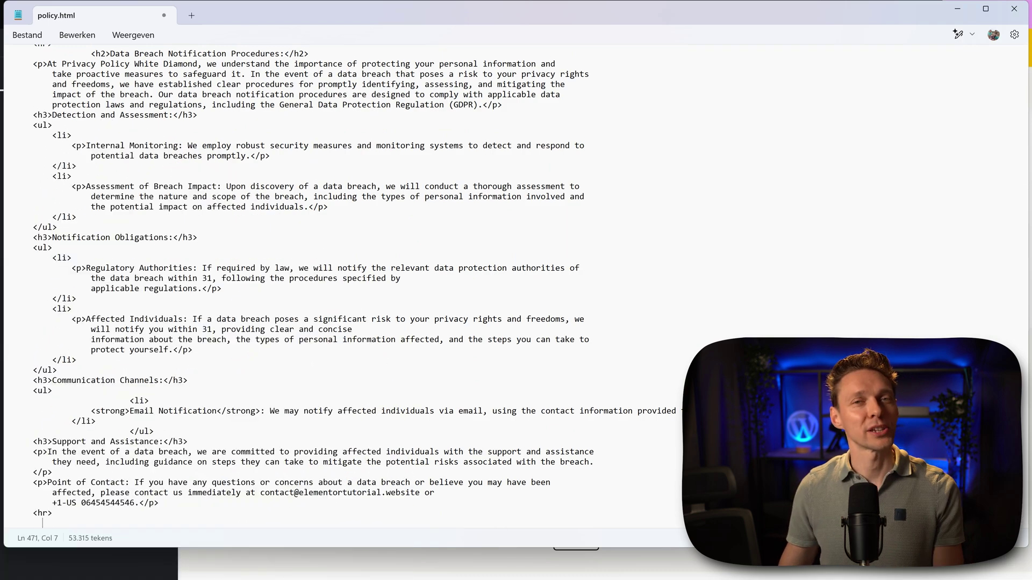
Select and copy the entire remaining HTML code of policy.html.
{"action": "key", "text": "ctrl+a"}
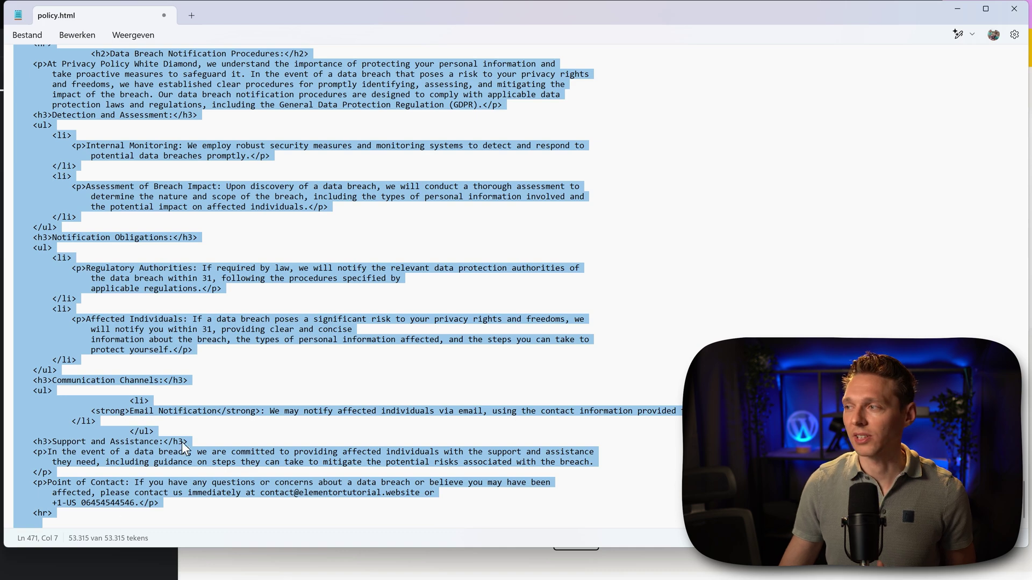
{"action": "left_click_drag", "start_coordinate": [1025, 509], "coordinate": [951, 85]}
{"action": "right_click", "coordinate": [201, 92]}
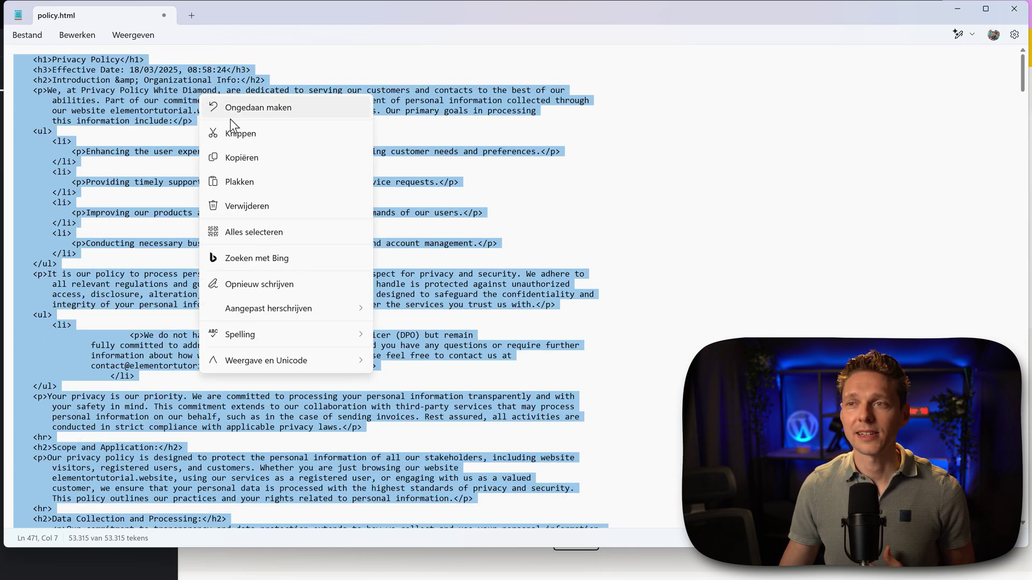
{"action": "left_click", "coordinate": [236, 156]}
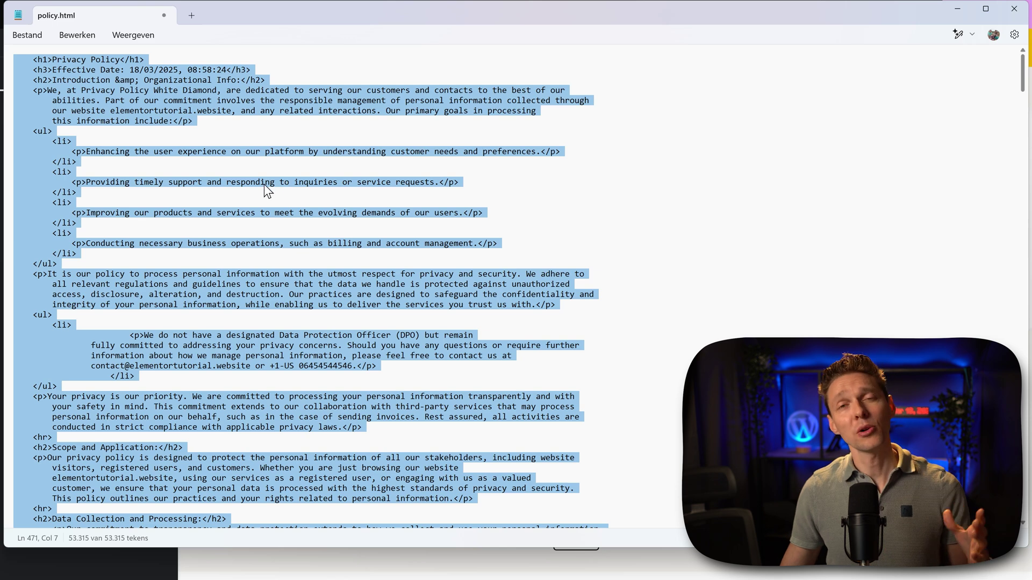
Switch back to the Elementor editor and replace the Text Editor widget's placeholder text with the copied privacy policy HTML.
{"action": "key", "text": "alt+Tab"}
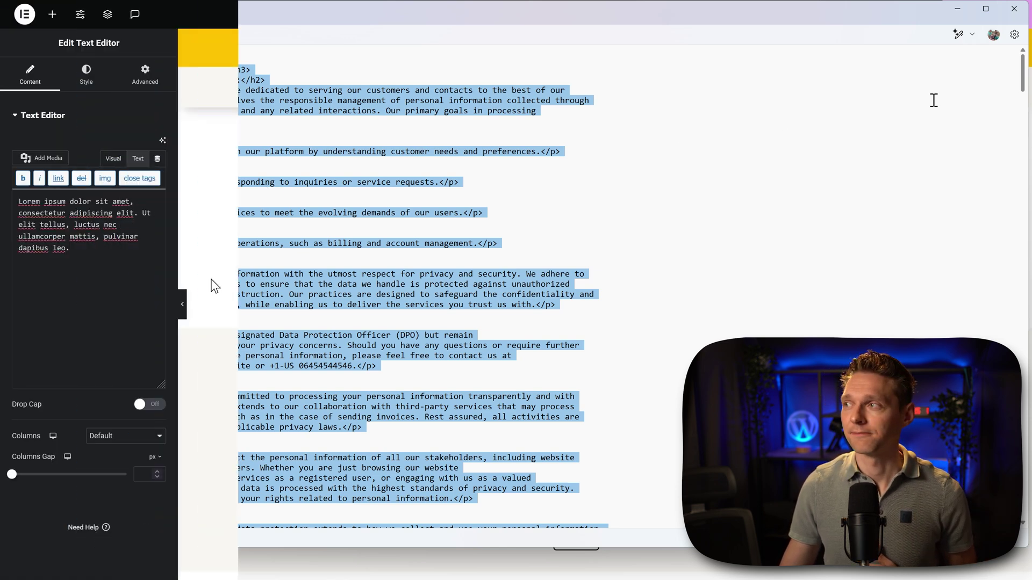
{"action": "left_click_drag", "start_coordinate": [79, 253], "coordinate": [22, 204]}
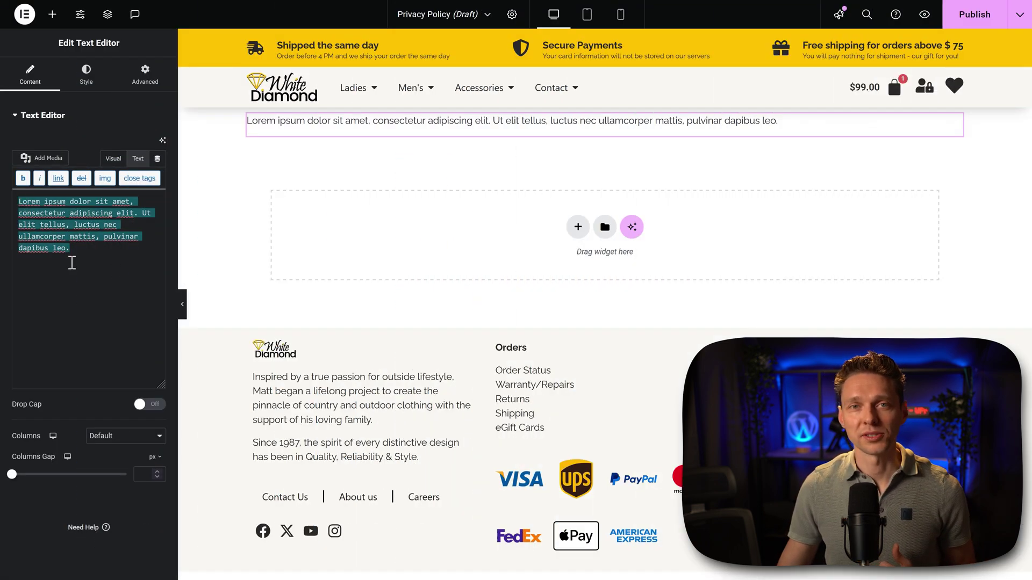
{"action": "key", "text": "BackSpace"}
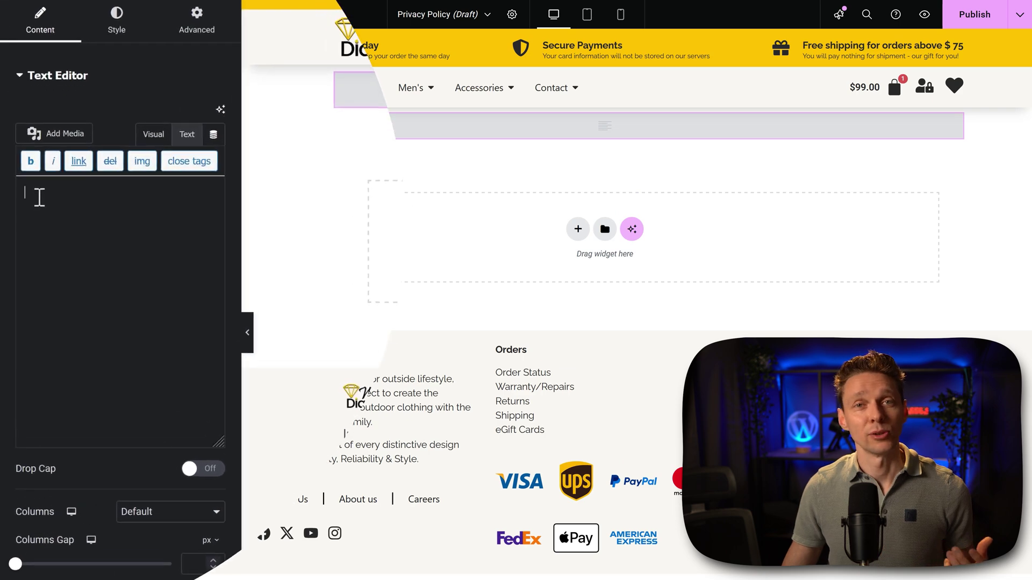
{"action": "right_click", "coordinate": [30, 205]}
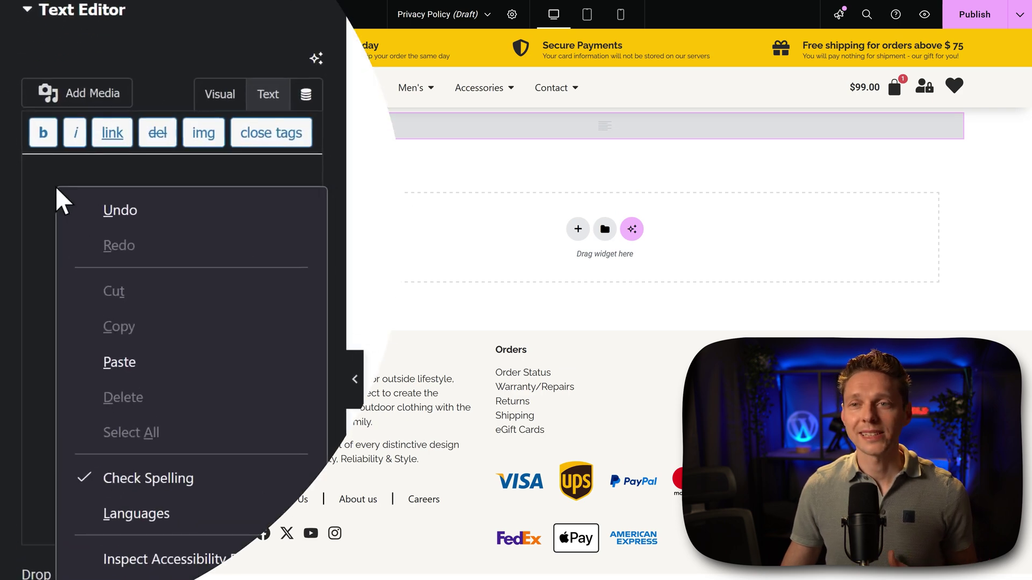
{"action": "left_click", "coordinate": [138, 376]}
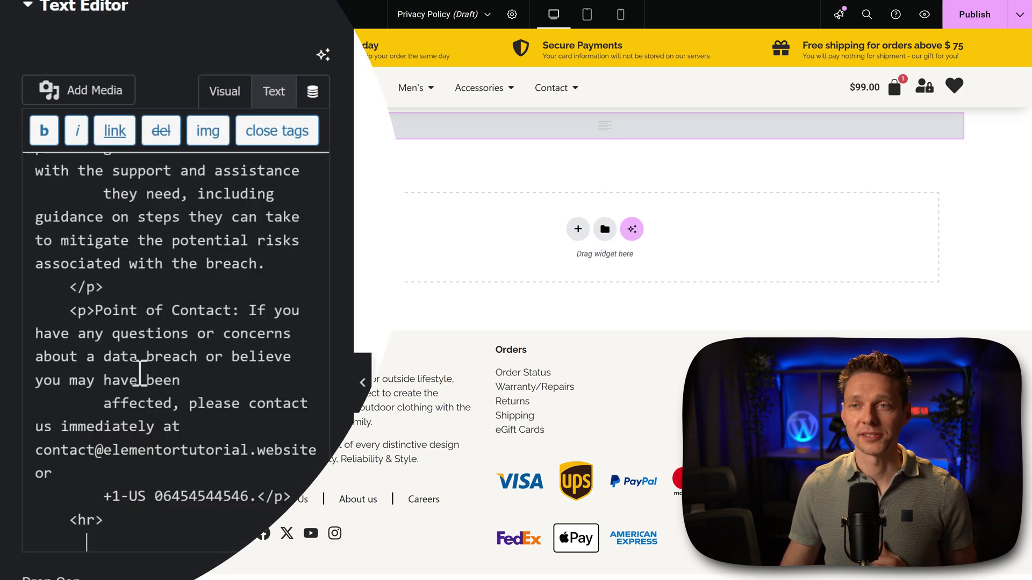
Set the Text Editor widget to Visual mode and review the formatting of the privacy policy on the page.
{"action": "left_click", "coordinate": [225, 96]}
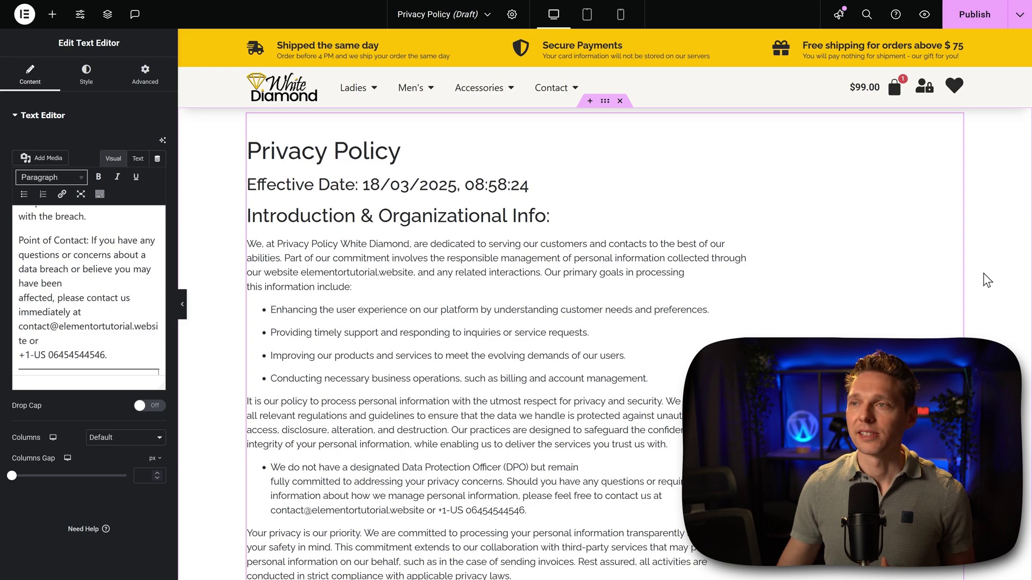
{"action": "scroll", "coordinate": [366, 189], "scroll_direction": "down", "scroll_amount": 1}
{"action": "middle_click", "coordinate": [987, 194]}
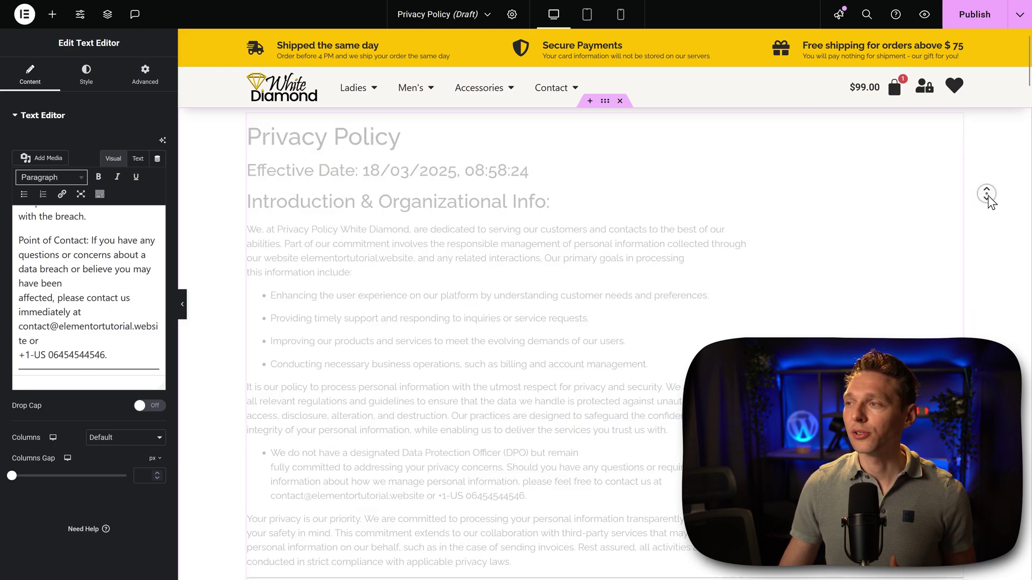
{"action": "scroll", "coordinate": [985, 199], "scroll_direction": "up", "scroll_amount": 16}
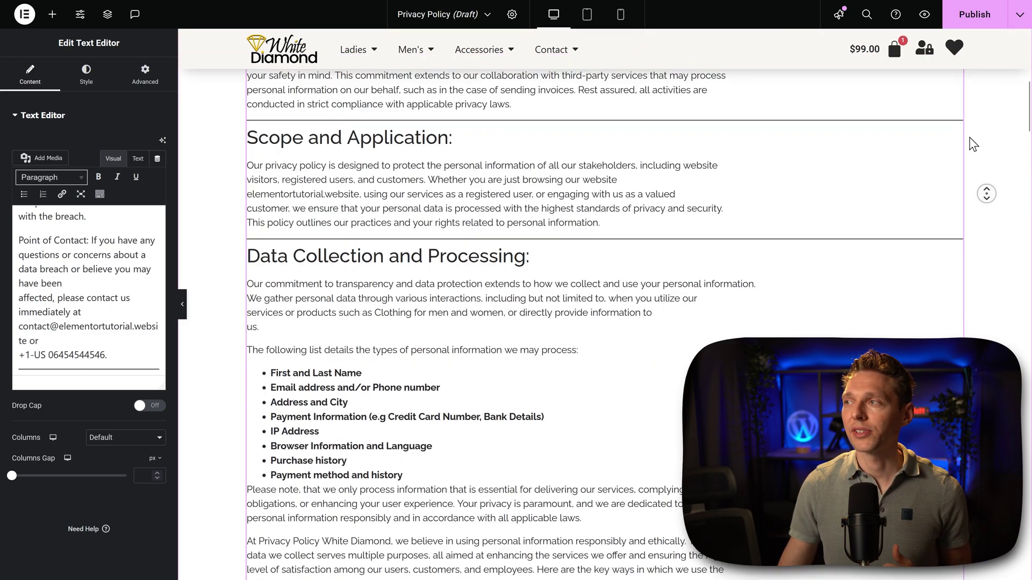
{"action": "middle_click", "coordinate": [979, 119]}
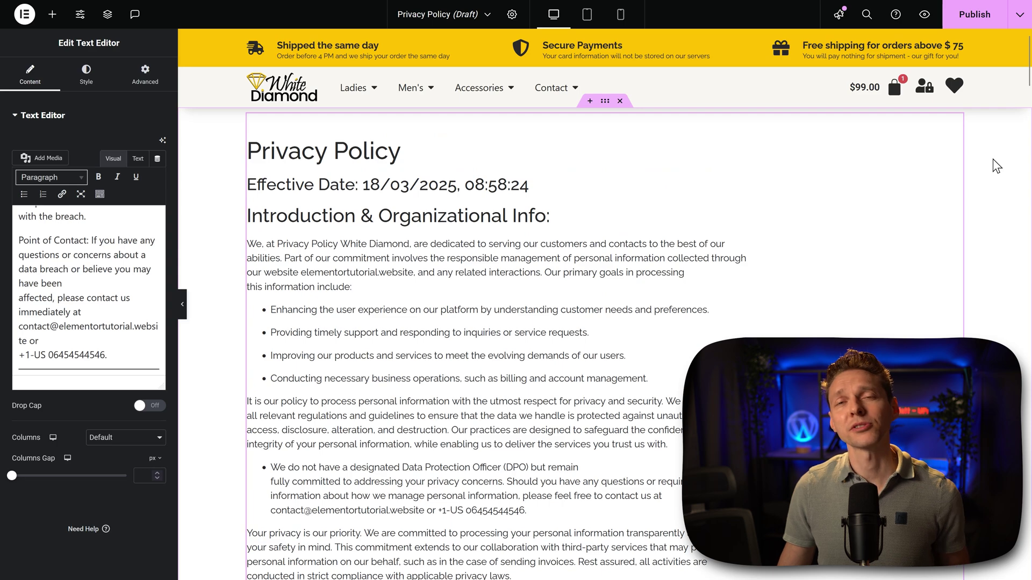
{"action": "middle_click", "coordinate": [1012, 141]}
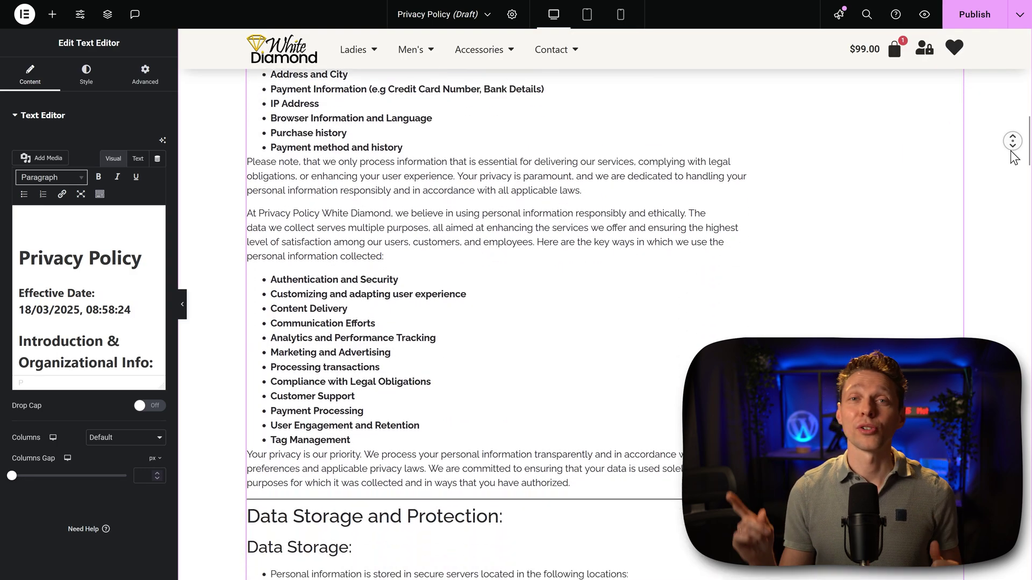